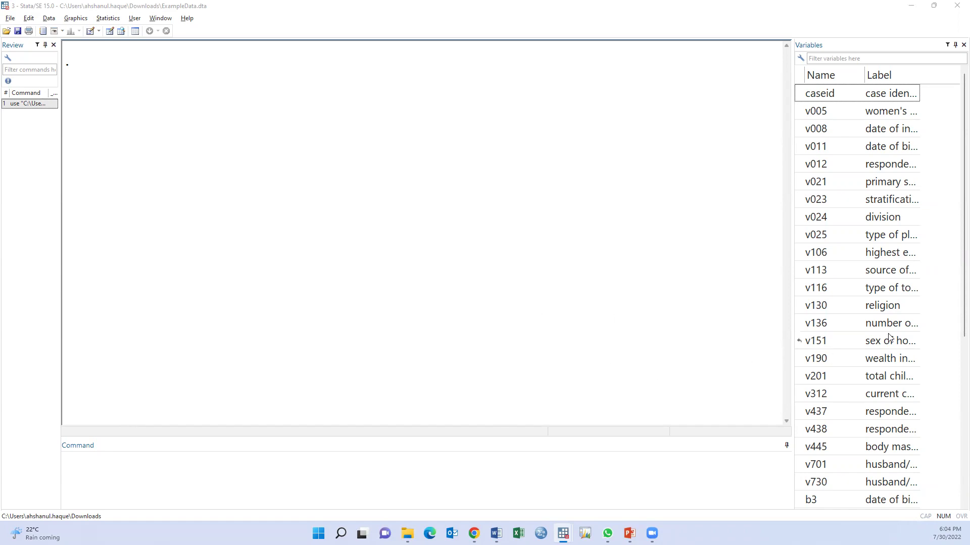
{"action": "scroll", "coordinate": [905, 273], "scroll_direction": "down", "scroll_amount": 5}
{"action": "scroll", "coordinate": [884, 355], "scroll_direction": "up", "scroll_amount": 5}
{"action": "scroll", "coordinate": [876, 304], "scroll_direction": "down", "scroll_amount": 4}
{"action": "scroll", "coordinate": [876, 304], "scroll_direction": "down", "scroll_amount": 1}
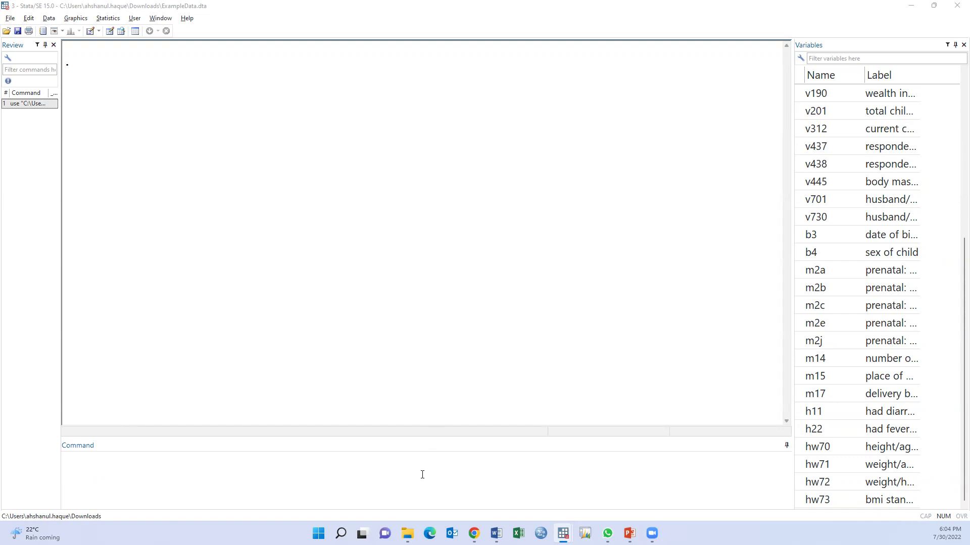
- Tabulate v116, type of toilet facility, showing 11 categories across 8,759 observations
{"action": "left_click", "coordinate": [402, 472]}
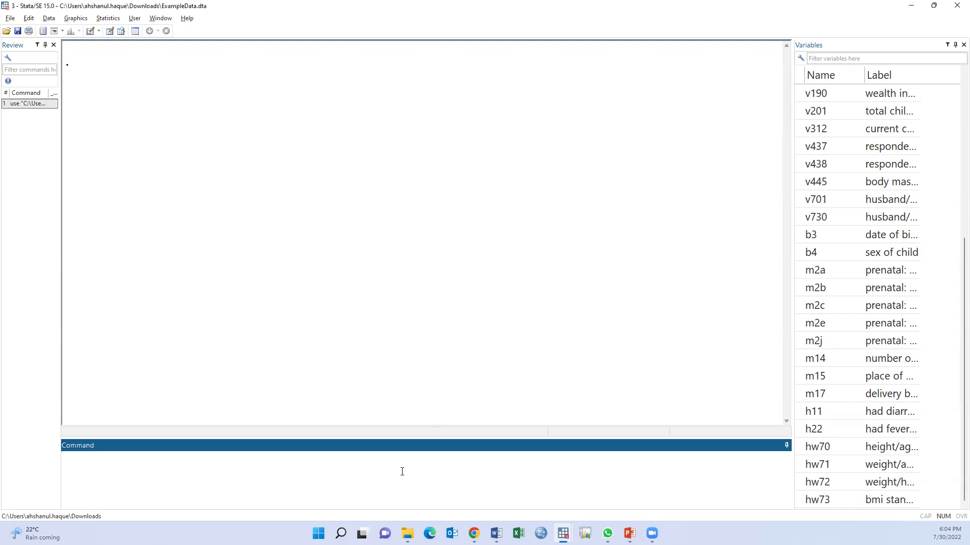
{"action": "type", "text": "tab"}
{"action": "left_click", "coordinate": [841, 254]}
{"action": "scroll", "coordinate": [841, 254], "scroll_direction": "up", "scroll_amount": 4}
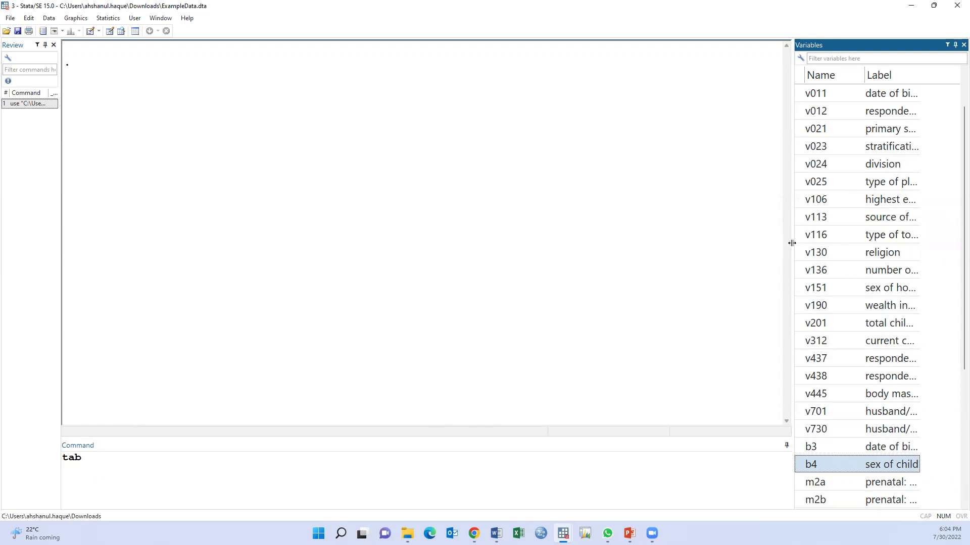
{"action": "left_click_drag", "start_coordinate": [791, 243], "coordinate": [669, 227]}
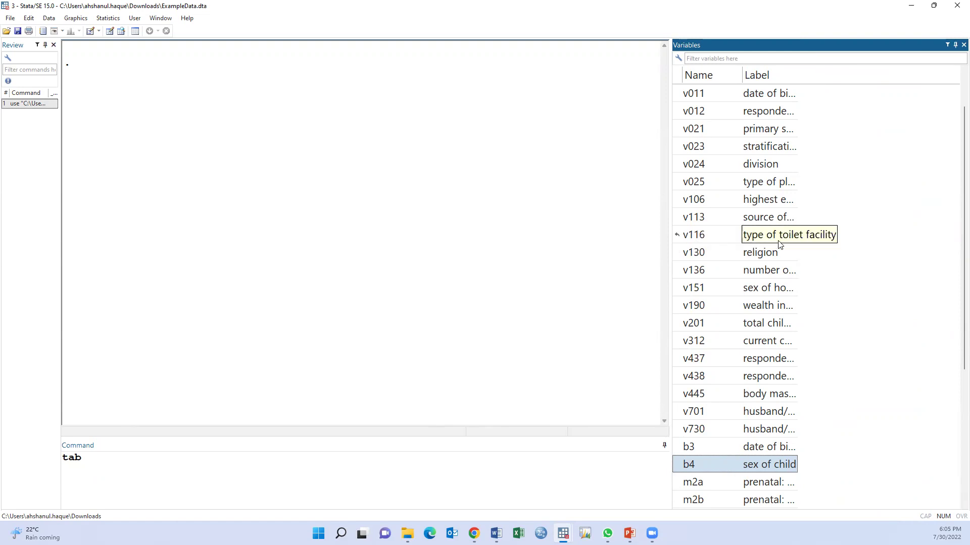
{"action": "double_click", "coordinate": [676, 235]}
{"action": "key", "text": "Return"}
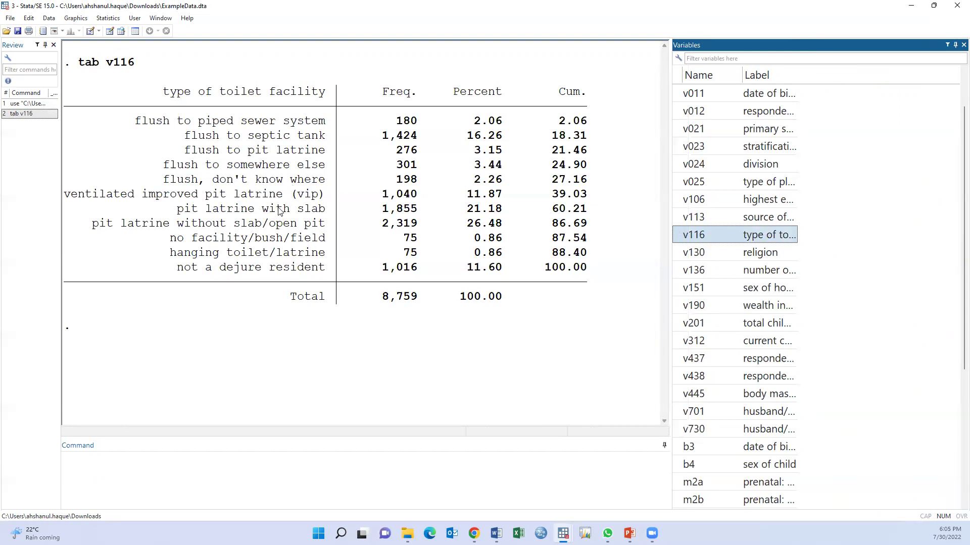
- Add numeric codes to all value labels with numlabel, add
{"action": "left_click", "coordinate": [237, 470]}
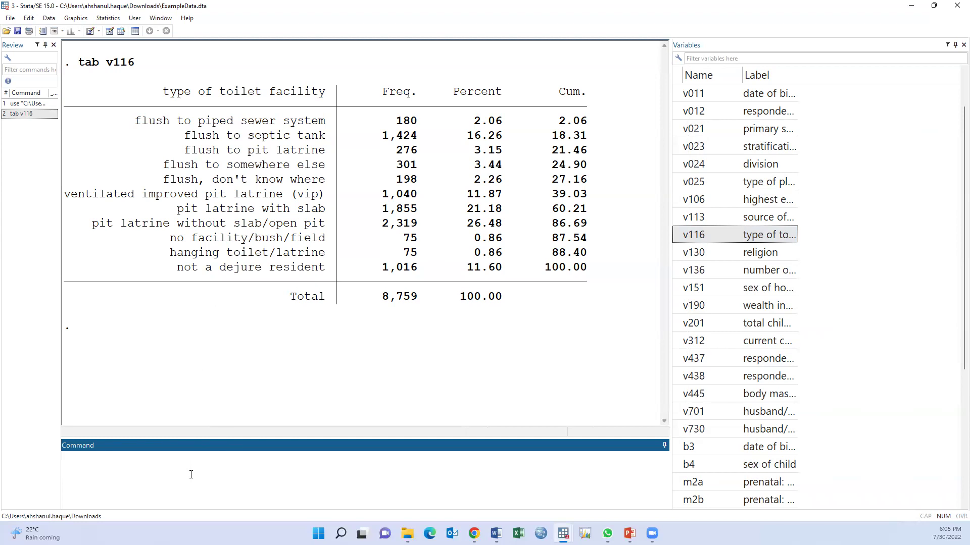
{"action": "type", "text": "numlabel, add"}
{"action": "key", "text": "Return"}
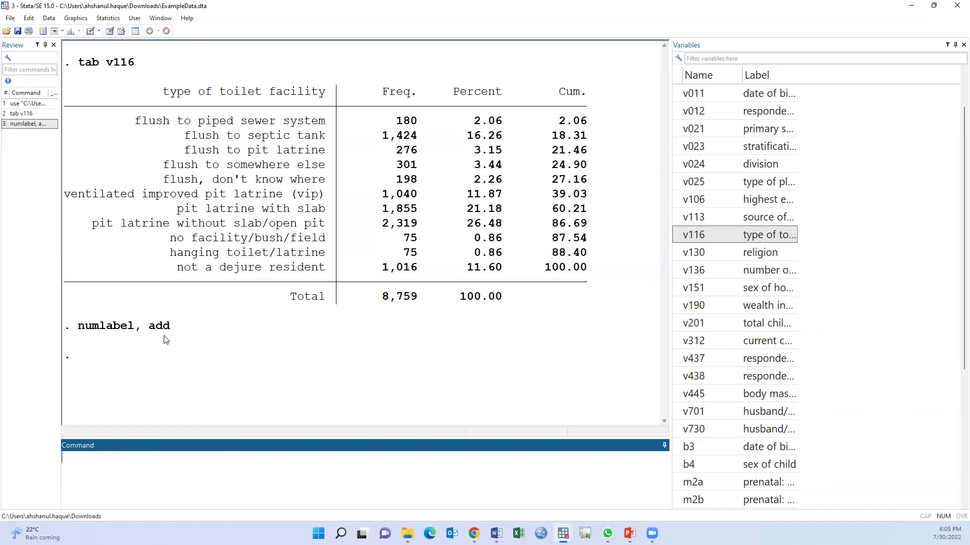
{"action": "left_click_drag", "start_coordinate": [79, 329], "coordinate": [181, 334]}
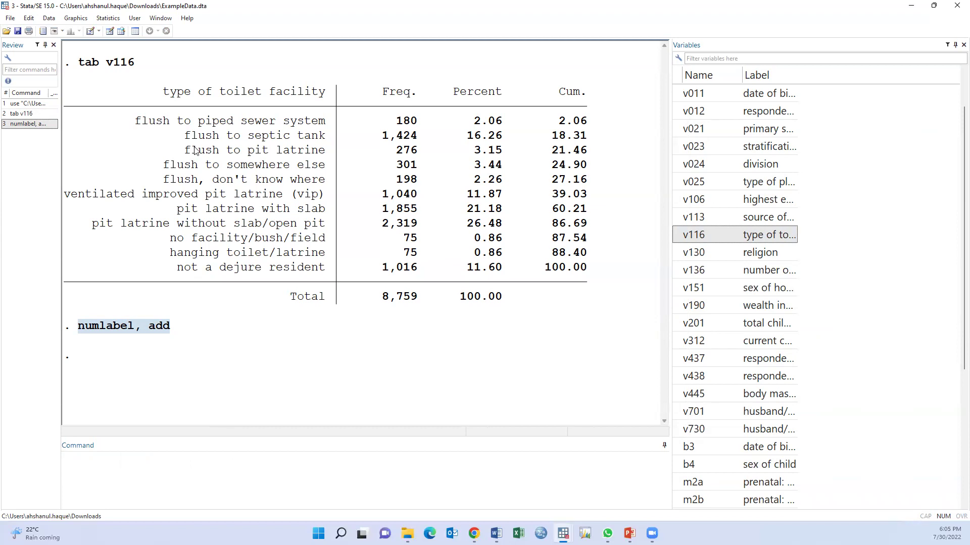
- Rerun tab v116 so each toilet category shows its code, 11 through 97
{"action": "left_click", "coordinate": [33, 114]}
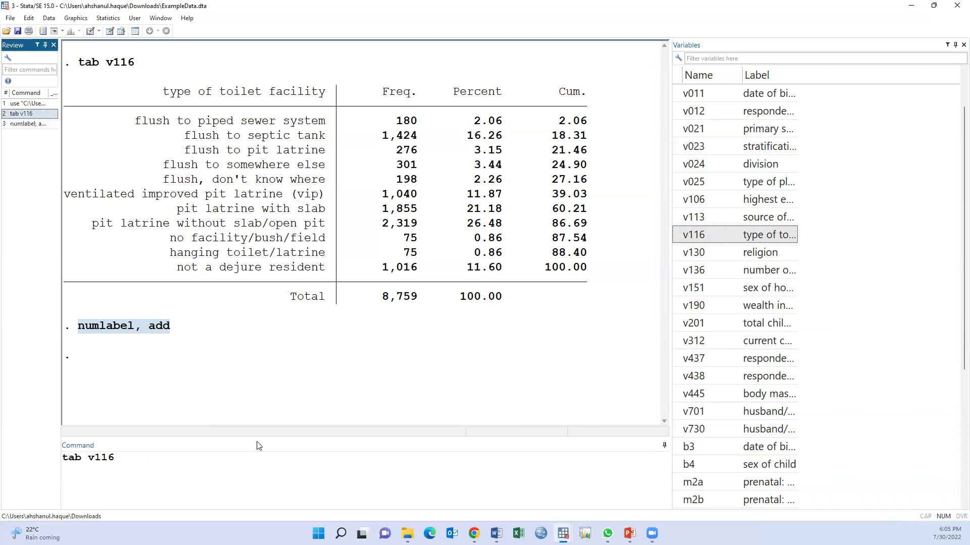
{"action": "left_click", "coordinate": [221, 473]}
{"action": "key", "text": "Return"}
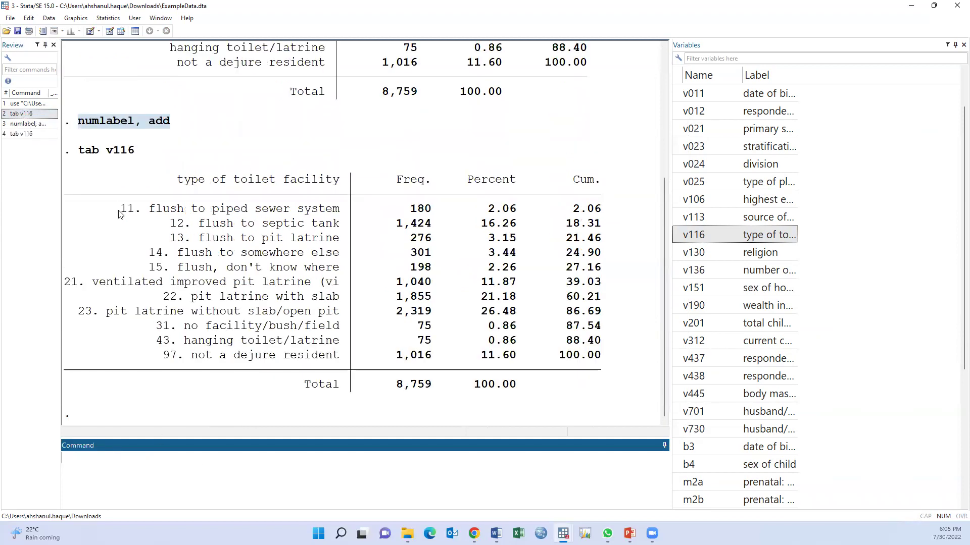
{"action": "left_click_drag", "start_coordinate": [114, 208], "coordinate": [139, 212]}
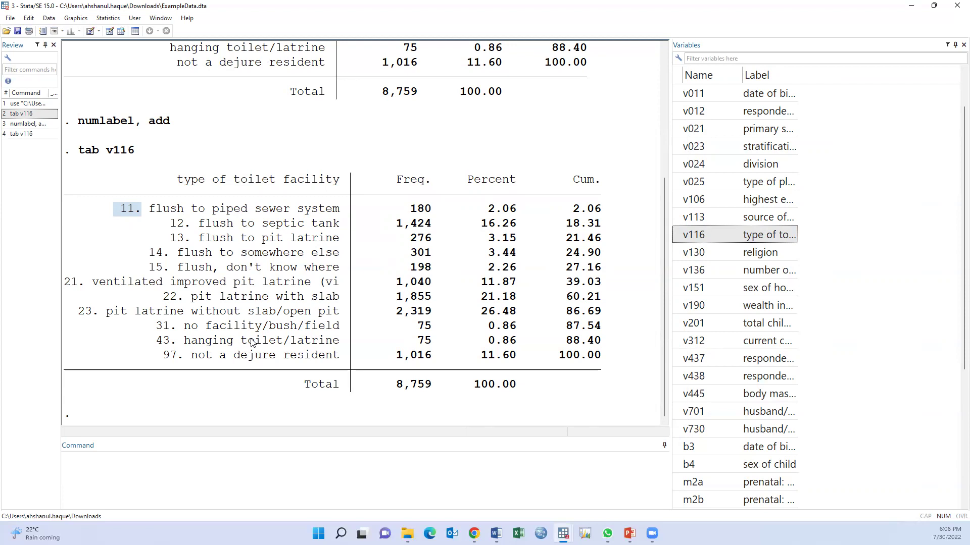
- In a new Chrome tab, go to dhsprogram.com and open the Guide to DHS Statistics
{"action": "mouse_move", "coordinate": [474, 533]}
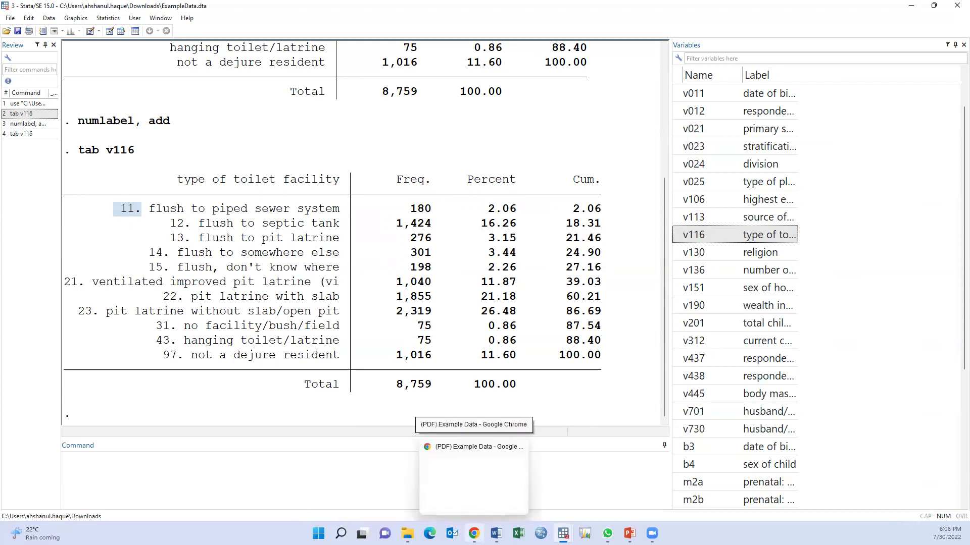
{"action": "left_click", "coordinate": [473, 478]}
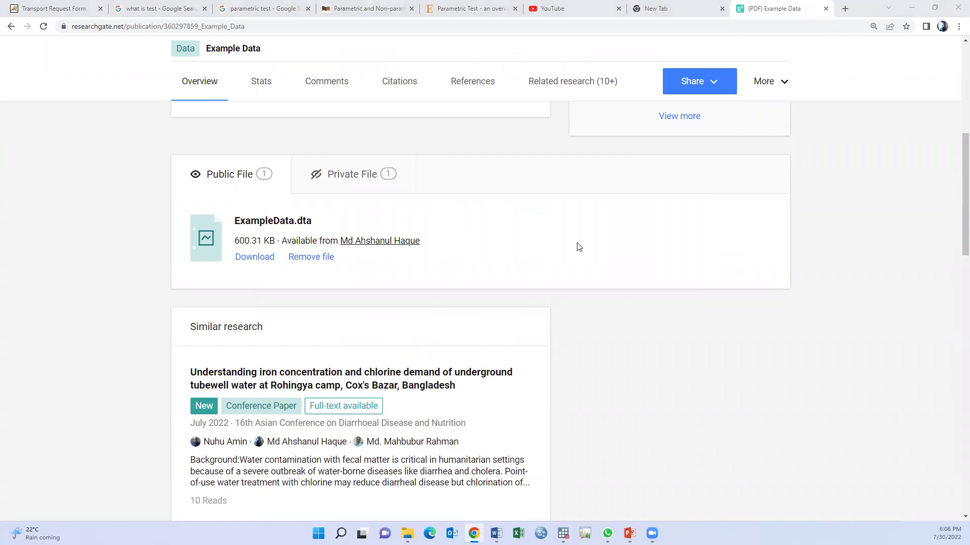
{"action": "left_click", "coordinate": [845, 9]}
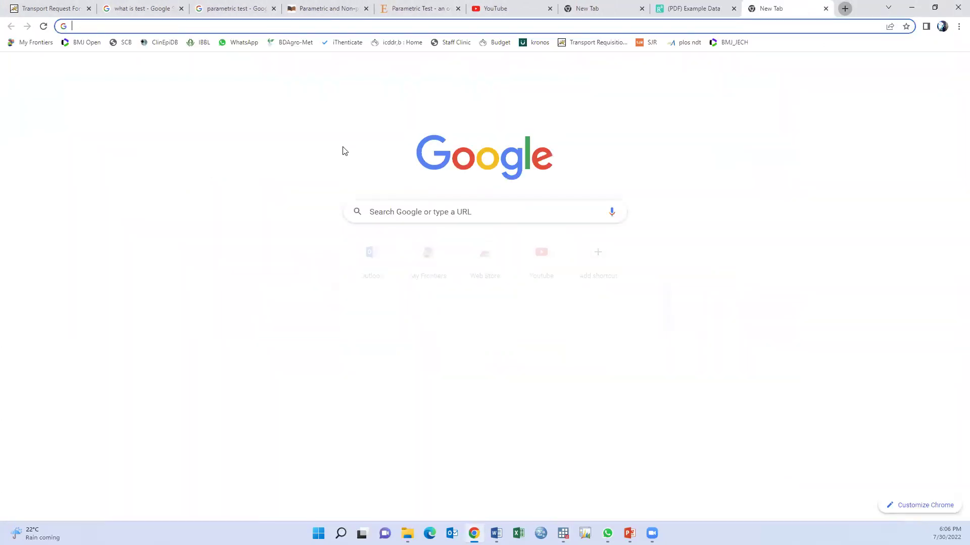
{"action": "type", "text": "dh"}
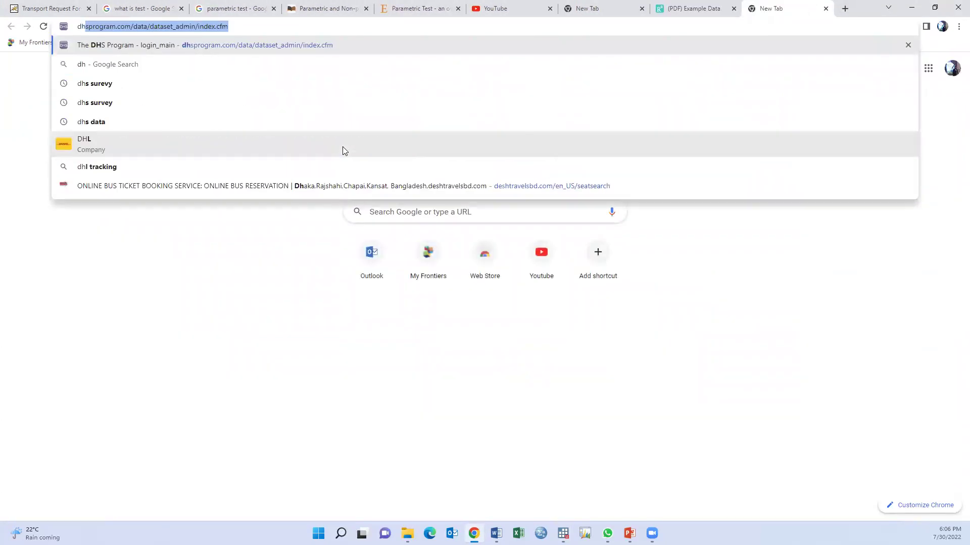
{"action": "key", "text": "Return"}
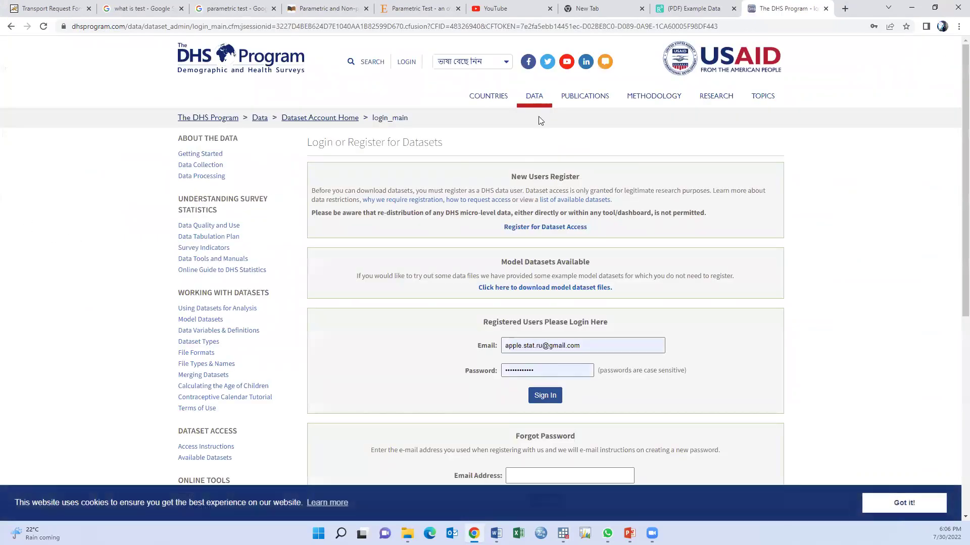
{"action": "mouse_move", "coordinate": [538, 101]}
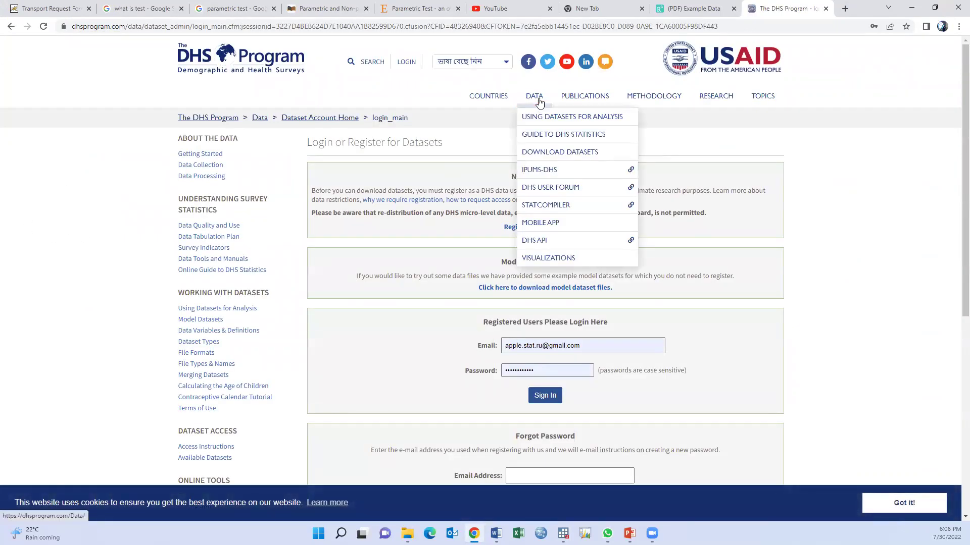
{"action": "left_click", "coordinate": [547, 139]}
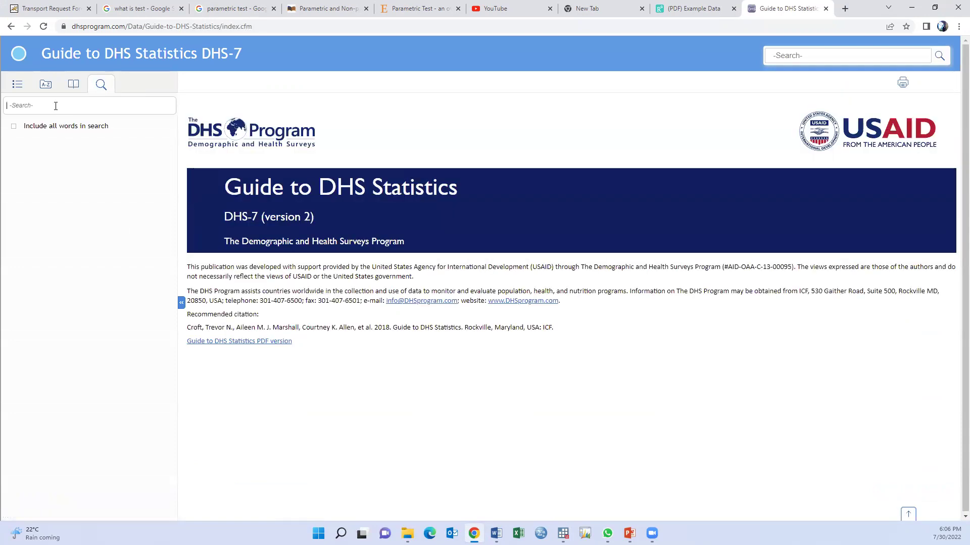
- Search the guide for 'sani' and open the Type of Sanitation Facility page
{"action": "left_click", "coordinate": [55, 105]}
{"action": "type", "text": "sanit"}
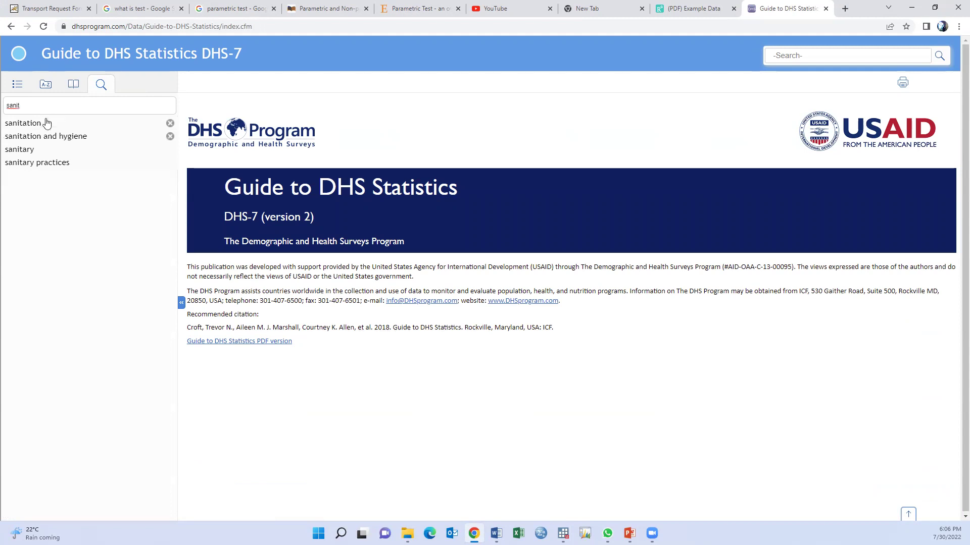
{"action": "left_click", "coordinate": [41, 123]}
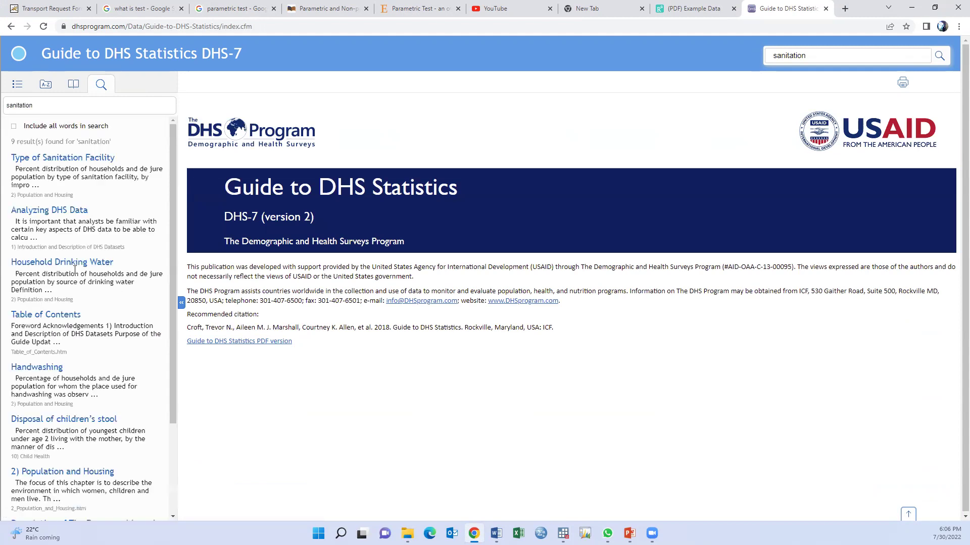
{"action": "left_click", "coordinate": [73, 159]}
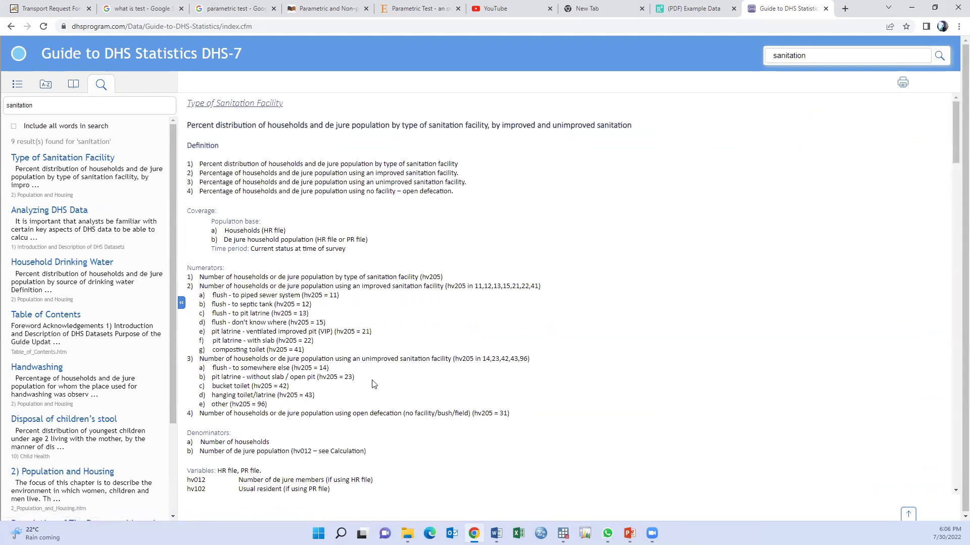
{"action": "scroll", "coordinate": [353, 353], "scroll_direction": "down", "scroll_amount": 2}
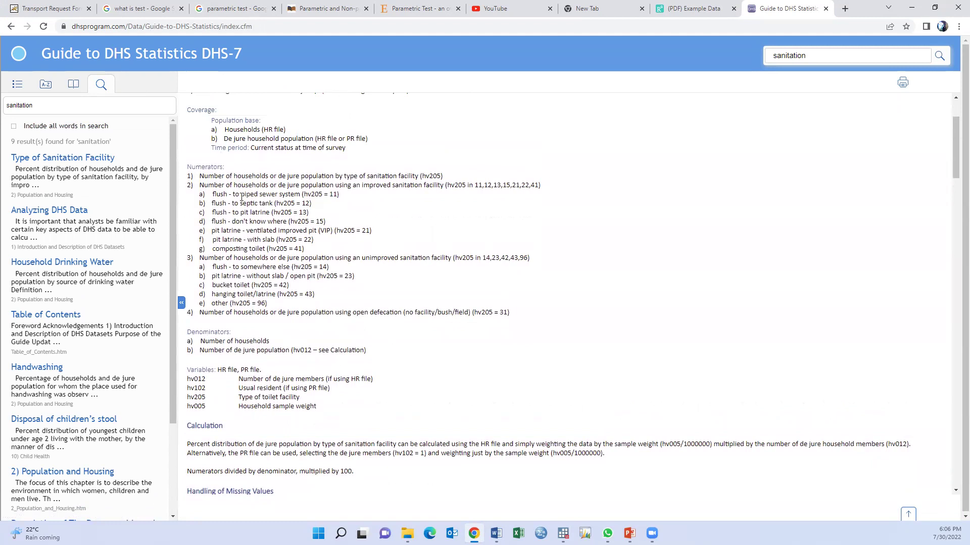
{"action": "scroll", "coordinate": [252, 245], "scroll_direction": "up", "scroll_amount": 1}
{"action": "scroll", "coordinate": [188, 228], "scroll_direction": "up", "scroll_amount": 1}
{"action": "left_click_drag", "start_coordinate": [187, 217], "coordinate": [539, 382]}
{"action": "left_click", "coordinate": [539, 382]}
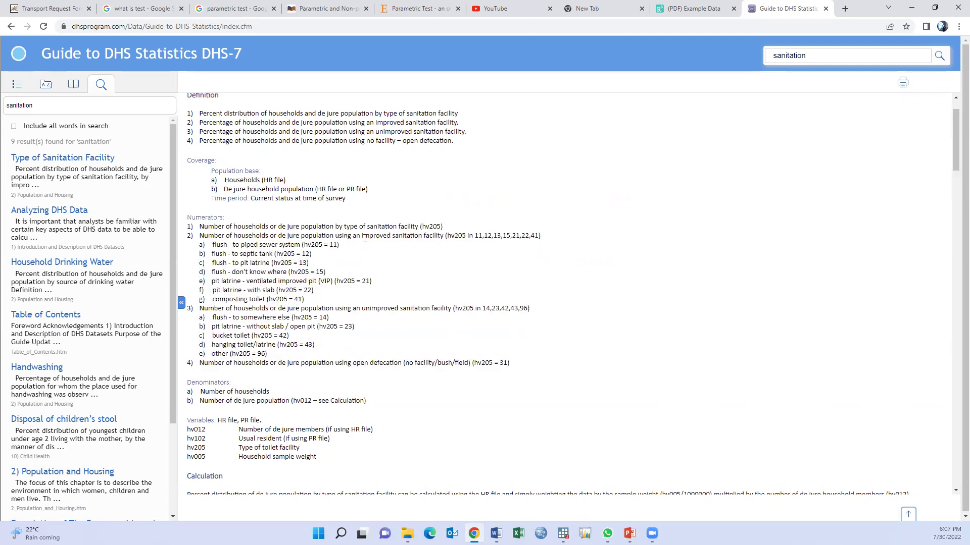
- Identify improved codes 11,12,13,15,21,22,41, the unimproved codes and open defecation, then return to Stata
{"action": "left_click_drag", "start_coordinate": [361, 237], "coordinate": [425, 237]}
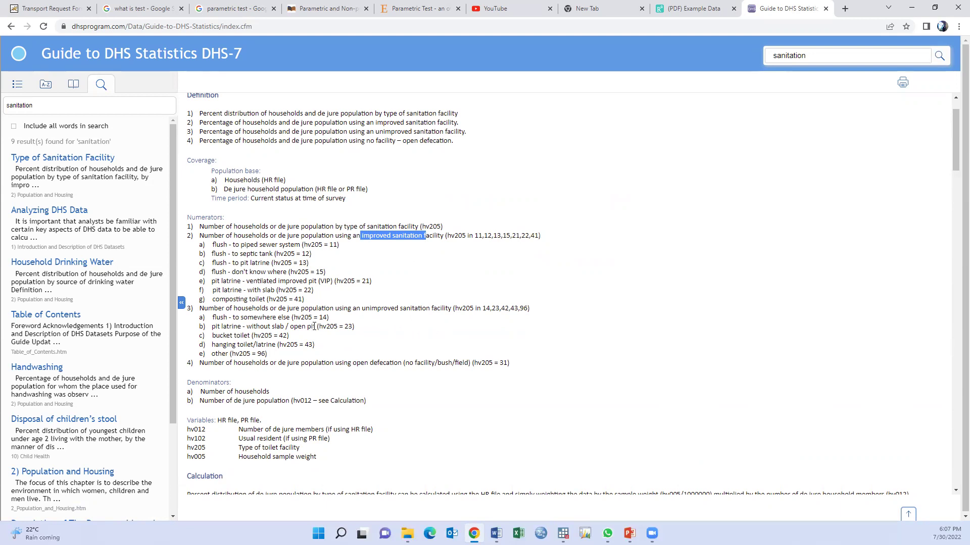
{"action": "left_click_drag", "start_coordinate": [362, 308], "coordinate": [444, 312]}
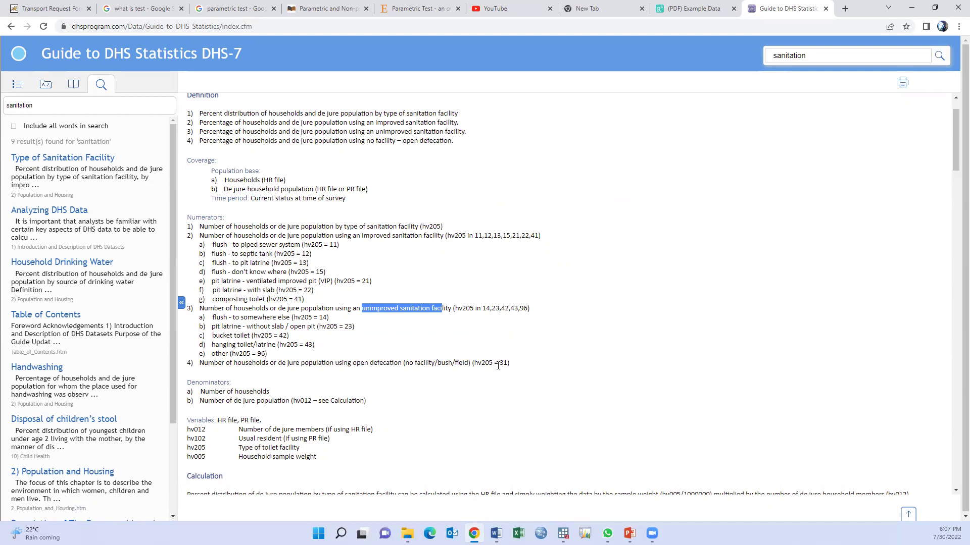
{"action": "left_click_drag", "start_coordinate": [498, 363], "coordinate": [505, 363]}
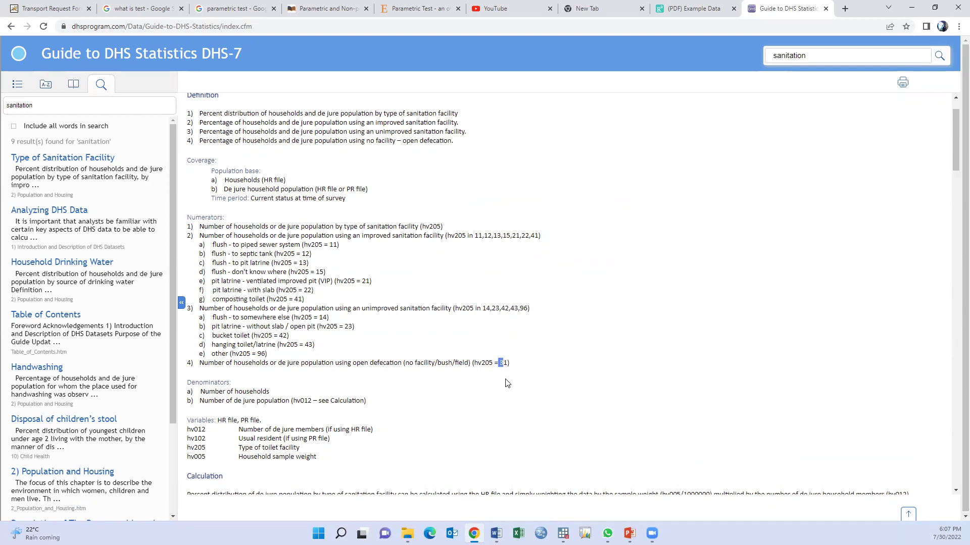
{"action": "left_click", "coordinate": [509, 378]}
{"action": "left_click_drag", "start_coordinate": [360, 309], "coordinate": [541, 314]}
{"action": "left_click", "coordinate": [444, 330]}
{"action": "left_click_drag", "start_coordinate": [475, 239], "coordinate": [538, 236]}
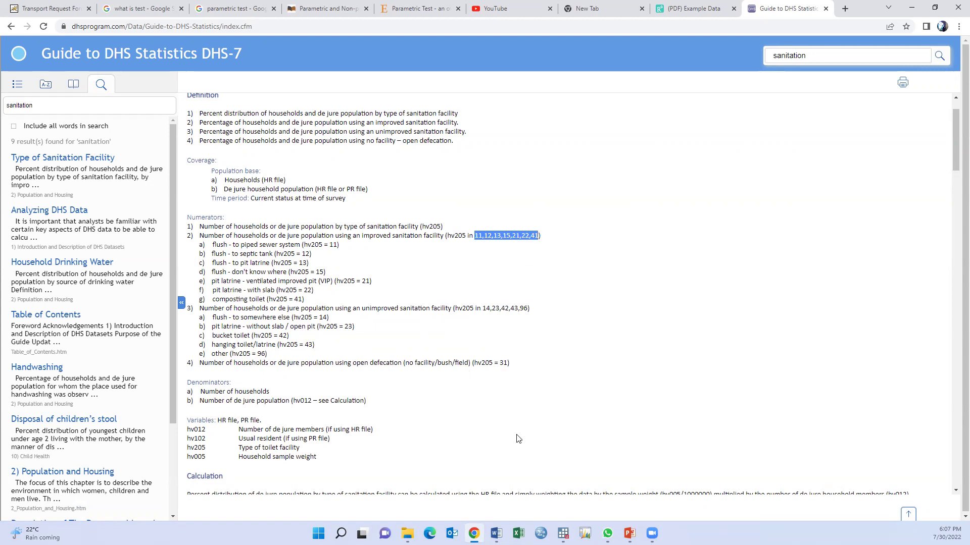
{"action": "mouse_move", "coordinate": [562, 533]}
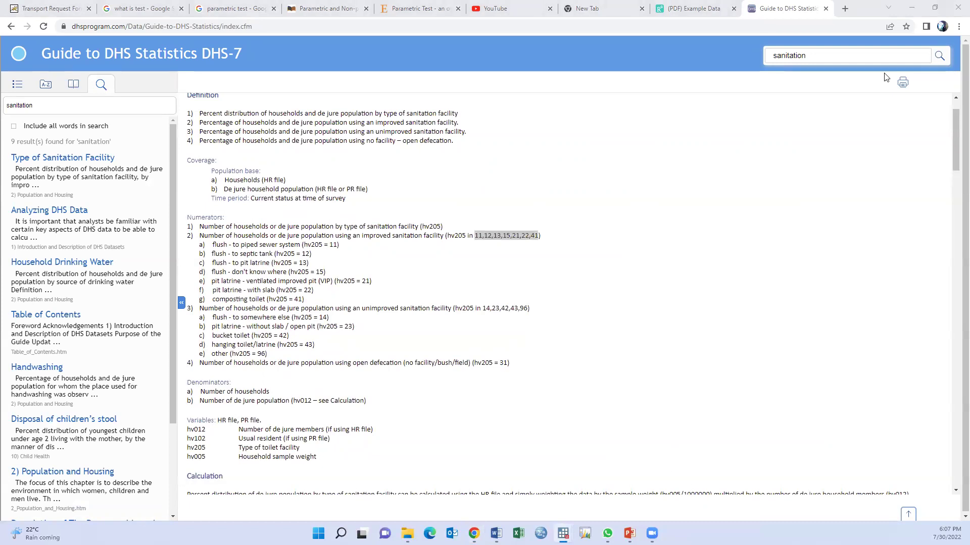
{"action": "left_click", "coordinate": [911, 8]}
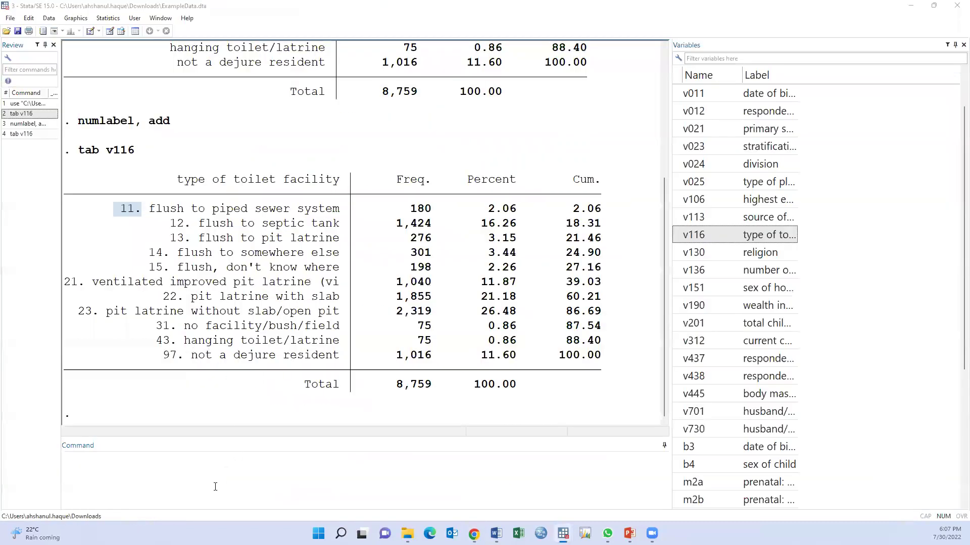
- Paste the toilet2 = 0 command and check codes 11, 12, 13, 21, 22 against the guide
{"action": "left_click", "coordinate": [214, 486]}
{"action": "left_click", "coordinate": [350, 475]}
{"action": "type", "text": "ge toilet2 = 0 if v116==11|v116==12|v116==13|v116==21|v116==22"}
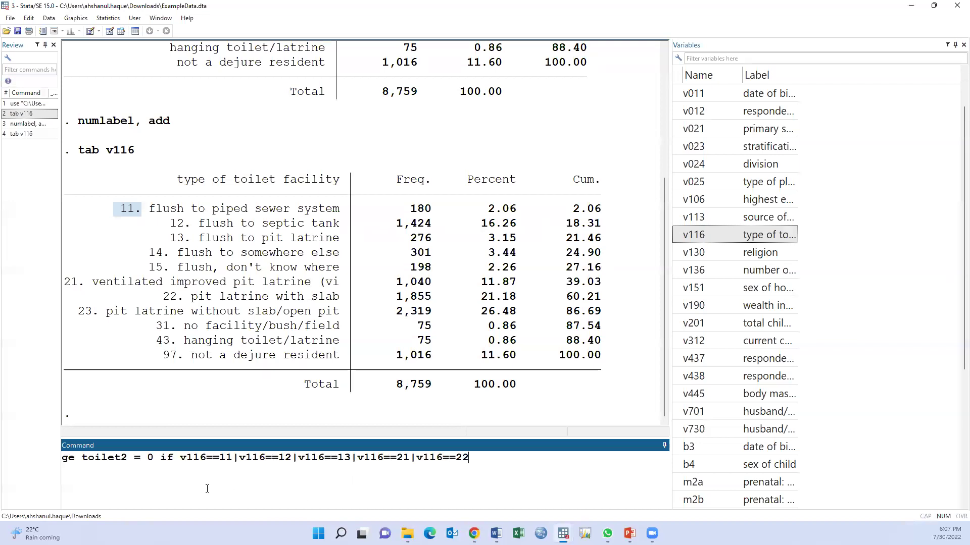
{"action": "double_click", "coordinate": [228, 458]}
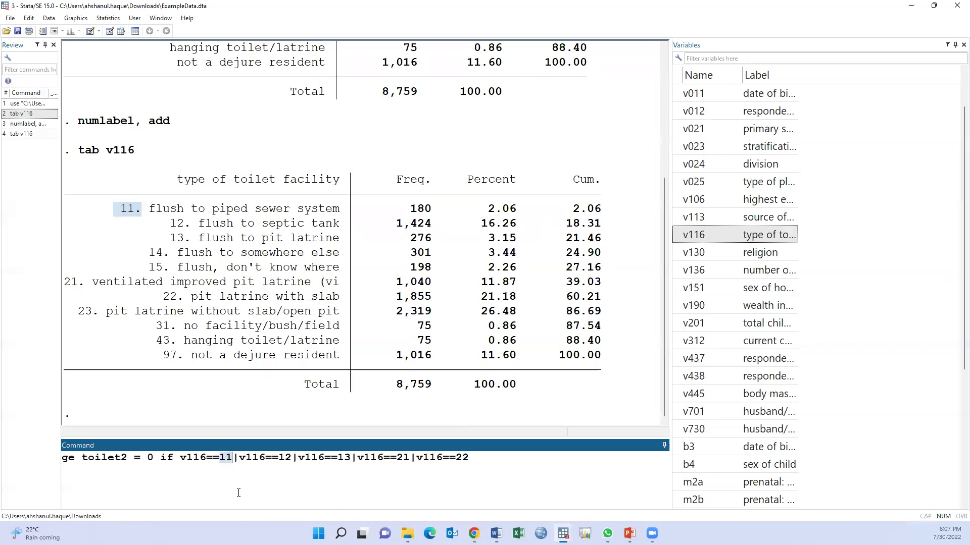
{"action": "double_click", "coordinate": [286, 458]}
{"action": "double_click", "coordinate": [344, 457]}
{"action": "double_click", "coordinate": [402, 458]}
{"action": "double_click", "coordinate": [462, 458]}
{"action": "left_click", "coordinate": [474, 533]}
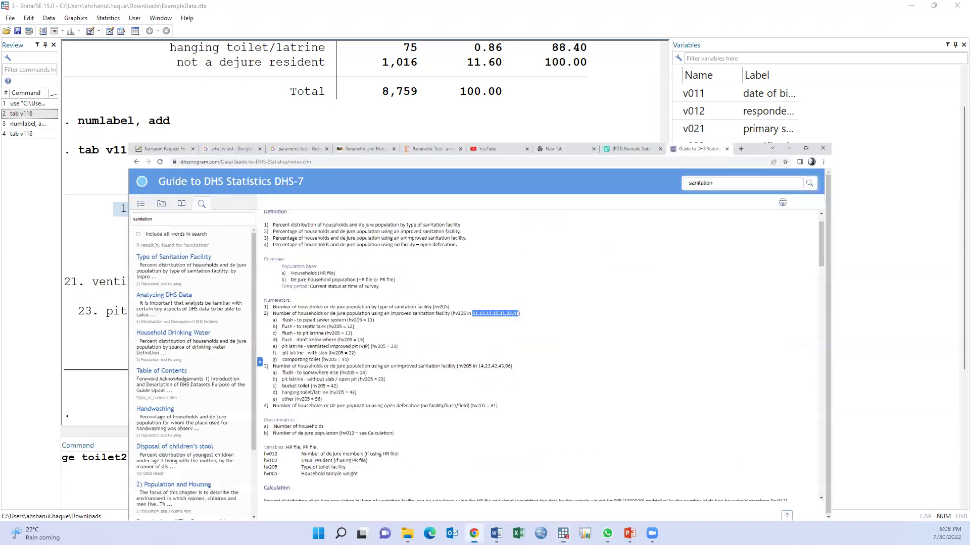
{"action": "left_click", "coordinate": [474, 533]}
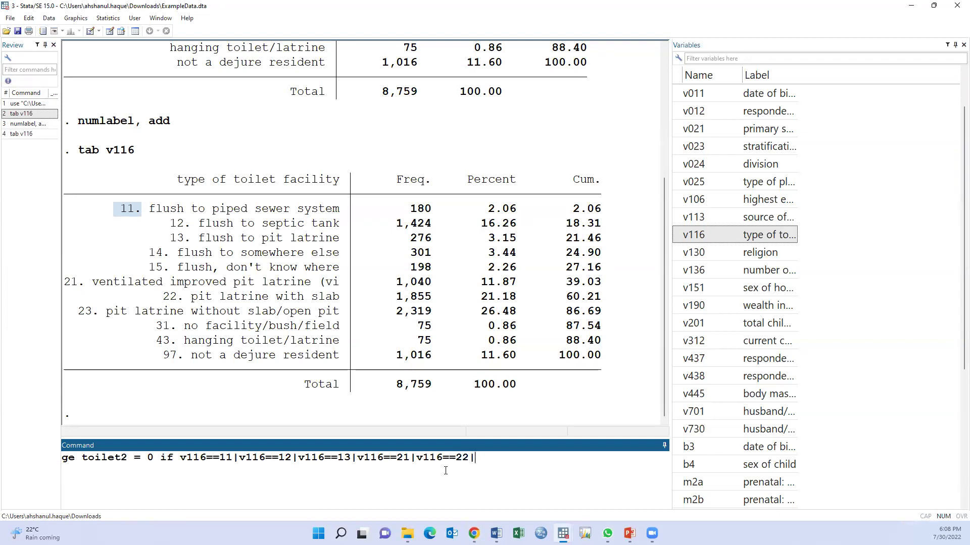
- Append v116==41, correct 'ge' to gen, and run to create toilet2 = 0
{"action": "double_click", "coordinate": [436, 459]}
{"action": "key", "text": "ctrl+c"}
{"action": "left_click", "coordinate": [495, 475]}
{"action": "key", "text": "ctrl+v"}
{"action": "type", "text": "==41"}
{"action": "left_click", "coordinate": [75, 469]}
{"action": "type", "text": "n"}
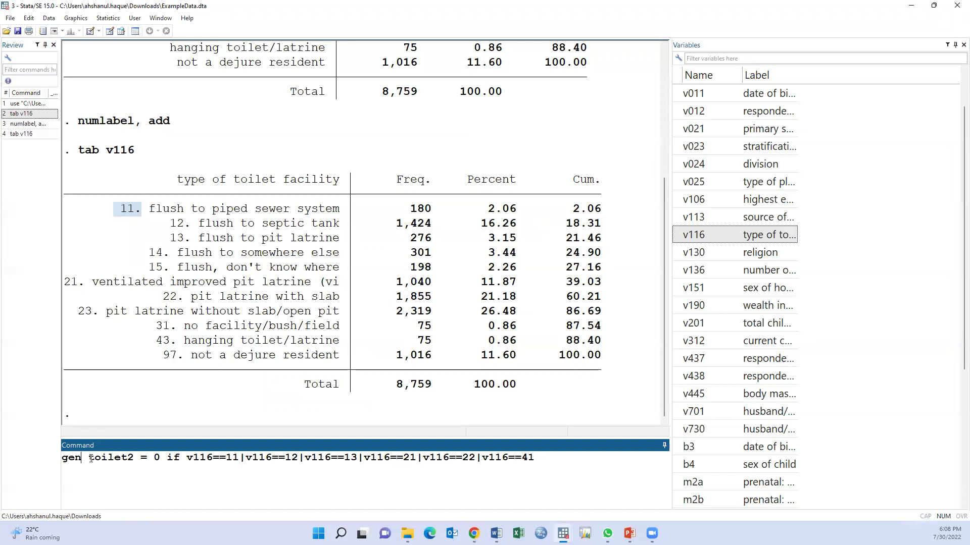
{"action": "left_click_drag", "start_coordinate": [89, 457], "coordinate": [135, 454]}
{"action": "left_click", "coordinate": [564, 481]}
{"action": "key", "text": "Return"}
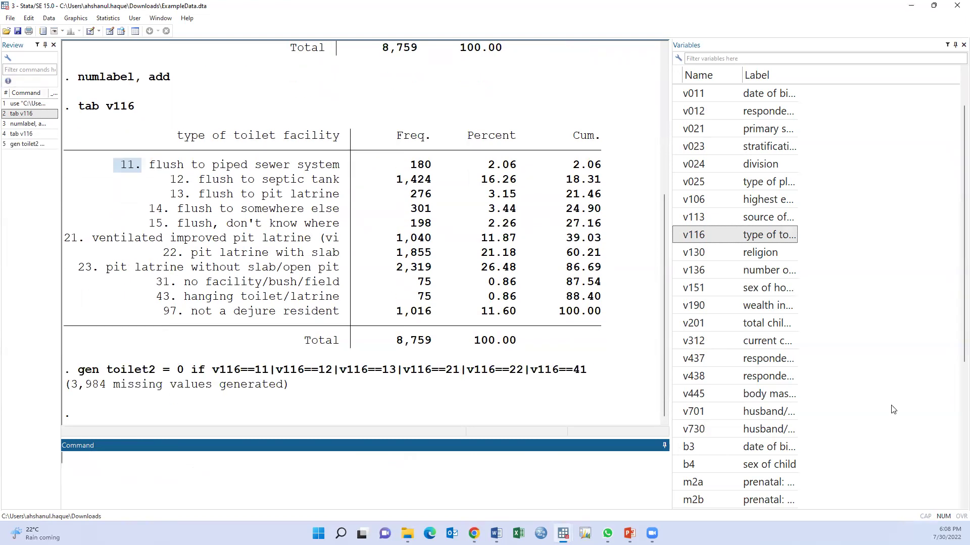
- Paste replace toilet2 = 1 for unimproved codes 23 through 97 and start another v116 condition
{"action": "left_click", "coordinate": [474, 533]}
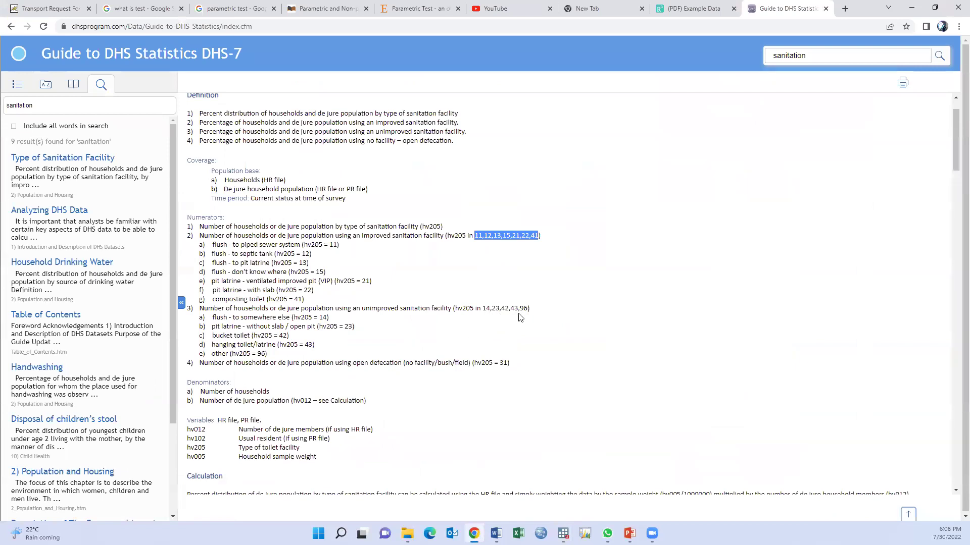
{"action": "left_click", "coordinate": [473, 533]}
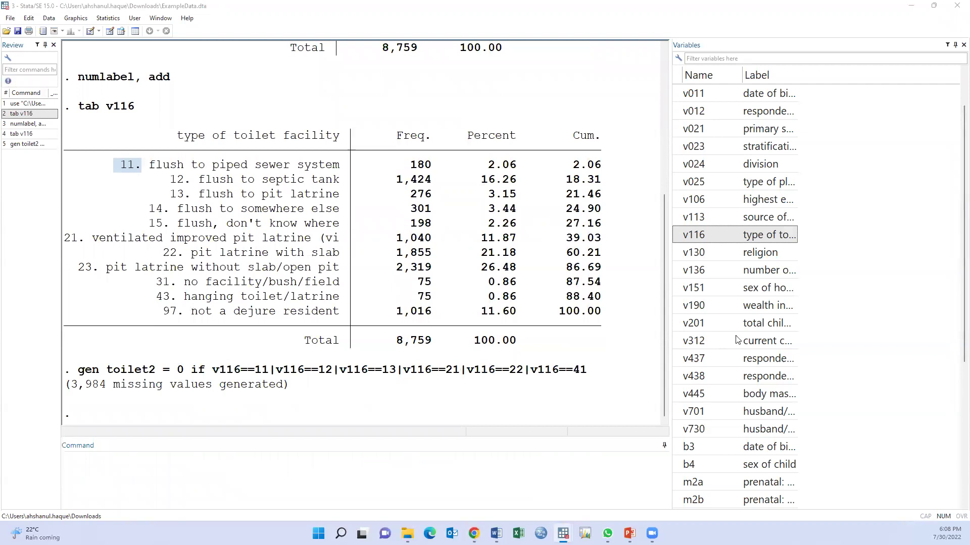
{"action": "left_click", "coordinate": [280, 477]}
{"action": "type", "text": "replace toilet2 = 1 if v116==23|v116==31|v116==41|v116==42|v116==43|v116==97"}
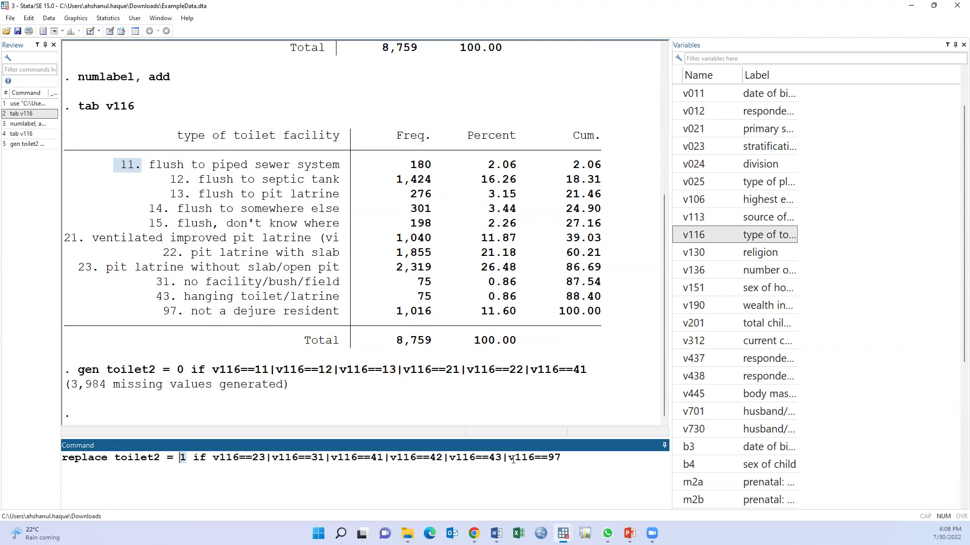
{"action": "left_click_drag", "start_coordinate": [509, 458], "coordinate": [561, 458]}
{"action": "key", "text": "ctrl+c"}
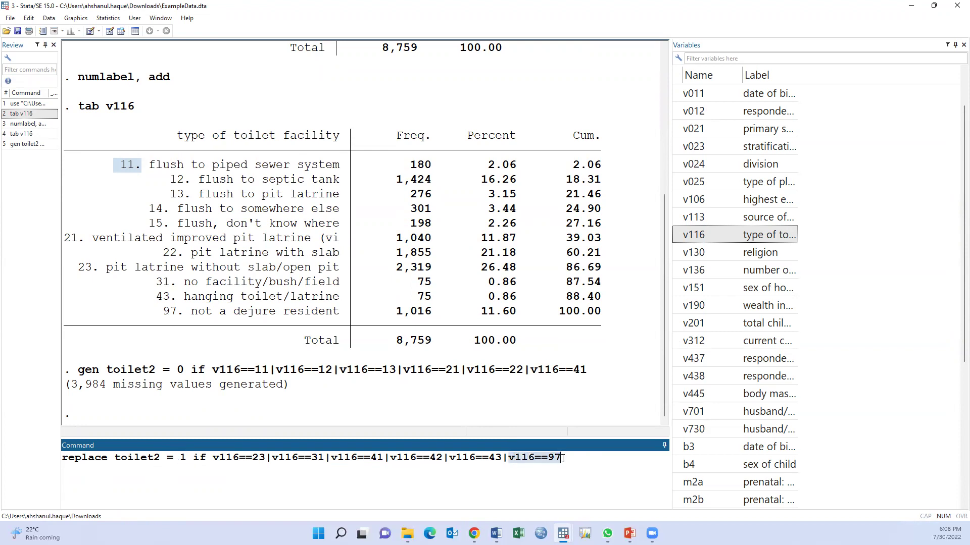
{"action": "left_click", "coordinate": [565, 459]}
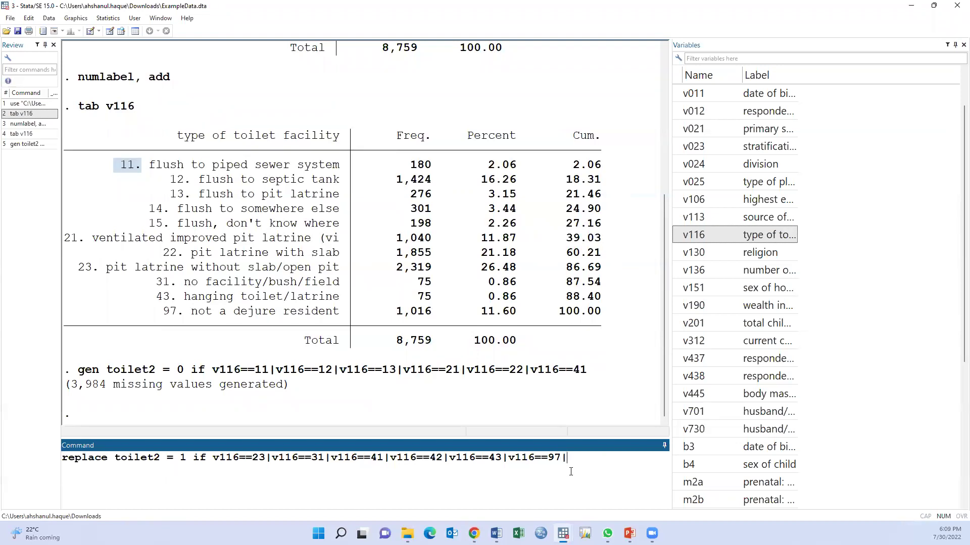
{"action": "type", "text": "|"}
{"action": "key", "text": "ctrl+v"}
- Complete the v116==96 condition and confirm in the guide that open defecation is code 31
{"action": "type", "text": "6"}
{"action": "left_click", "coordinate": [474, 533]}
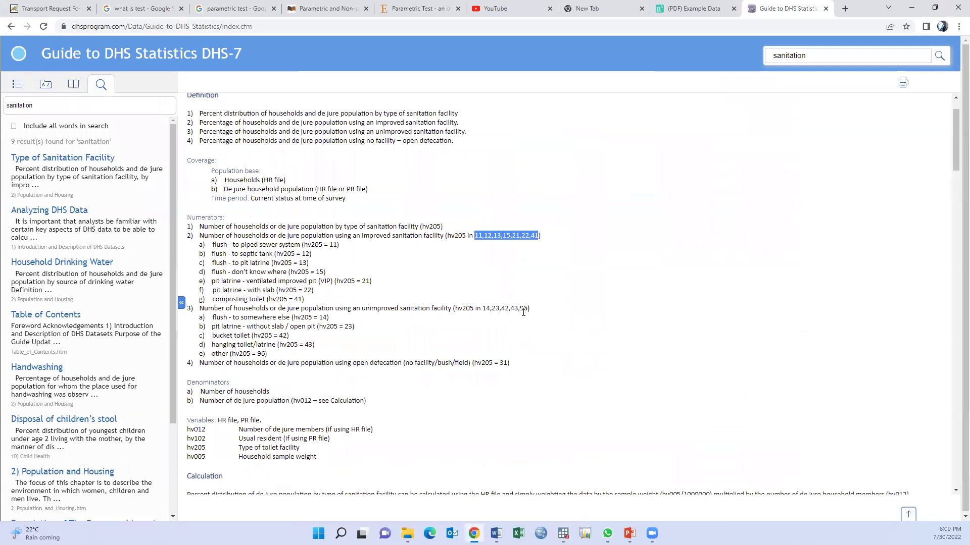
{"action": "left_click_drag", "start_coordinate": [499, 363], "coordinate": [508, 363]}
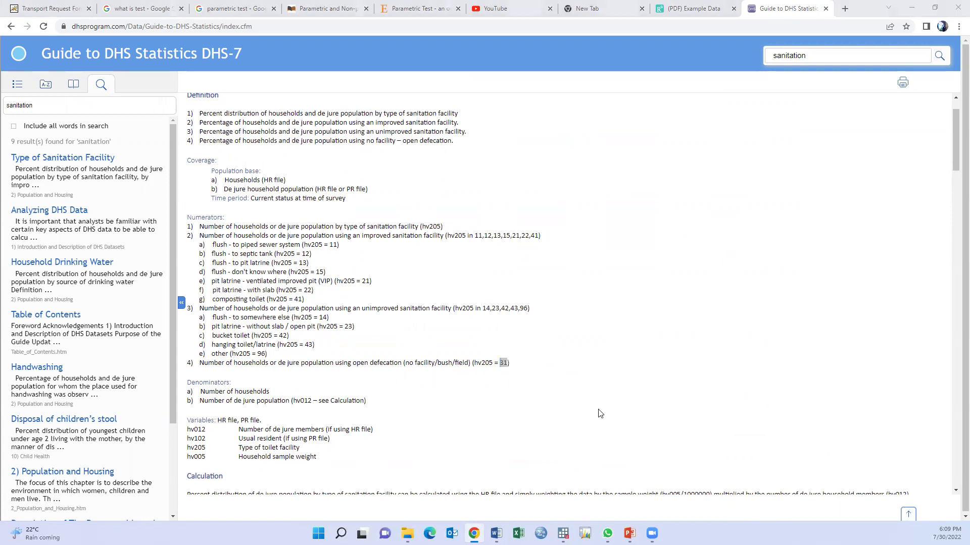
{"action": "key", "text": "alt+Tab"}
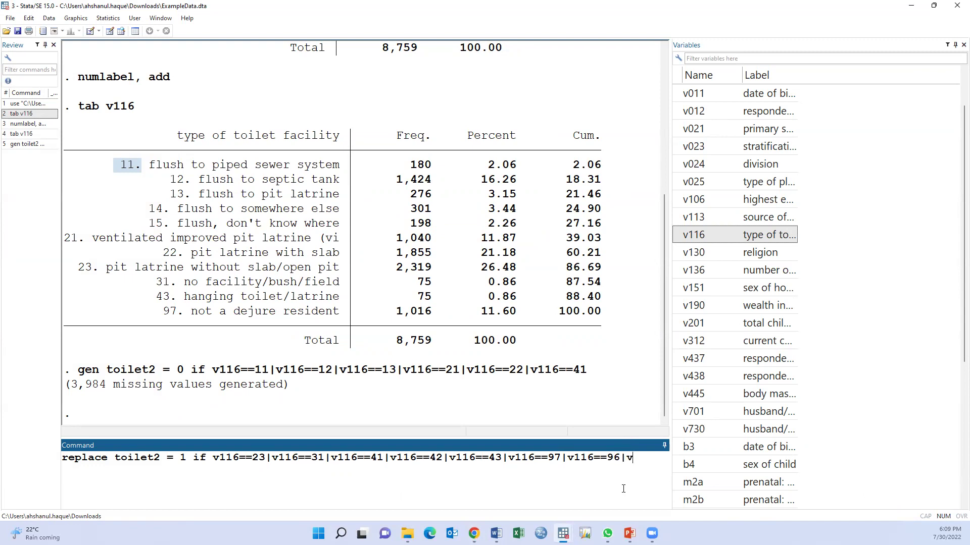
- Add v116==31 and run the replace, setting toilet2 = 1 for 3,485 observations
{"action": "type", "text": "116=="}
{"action": "key", "text": "alt+Tab"}
{"action": "key", "text": "alt+Tab"}
{"action": "type", "text": "31"}
{"action": "left_click_drag", "start_coordinate": [668, 391], "coordinate": [718, 377]}
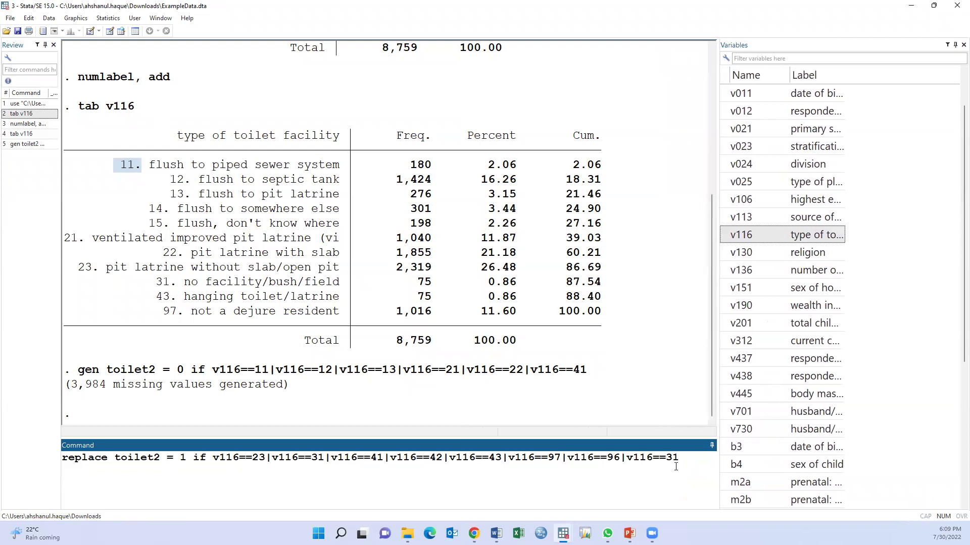
{"action": "key", "text": "Return"}
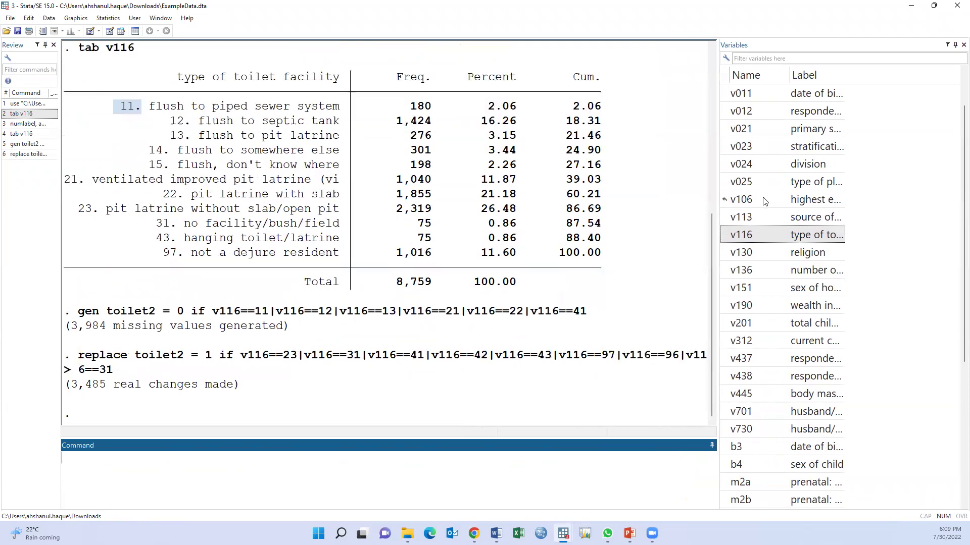
{"action": "scroll", "coordinate": [899, 300], "scroll_direction": "down", "scroll_amount": 5}
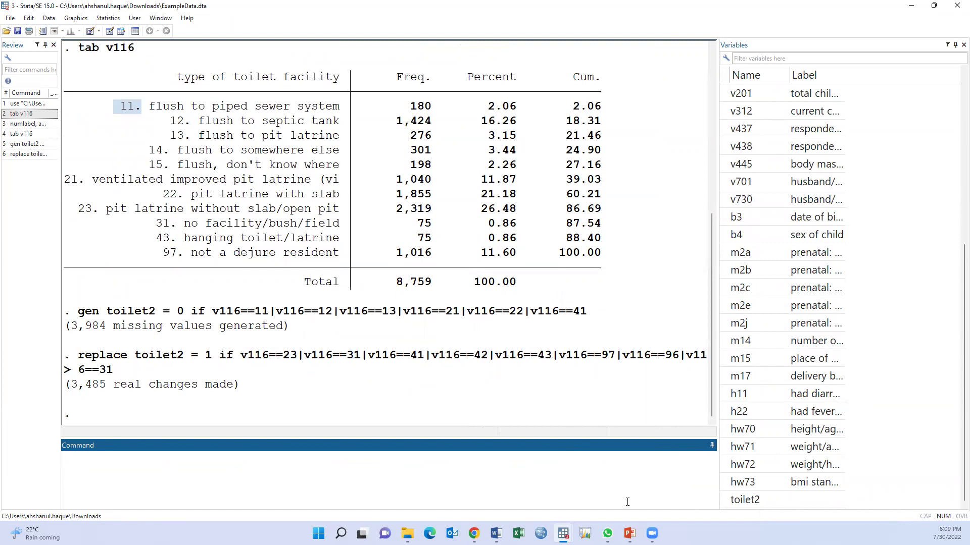
- Tabulate toilet2 to confirm 4,775 zeros and 3,485 ones, 8,260 total
{"action": "mouse_move", "coordinate": [747, 504]}
{"action": "type", "text": "tab"}
{"action": "double_click", "coordinate": [724, 502]}
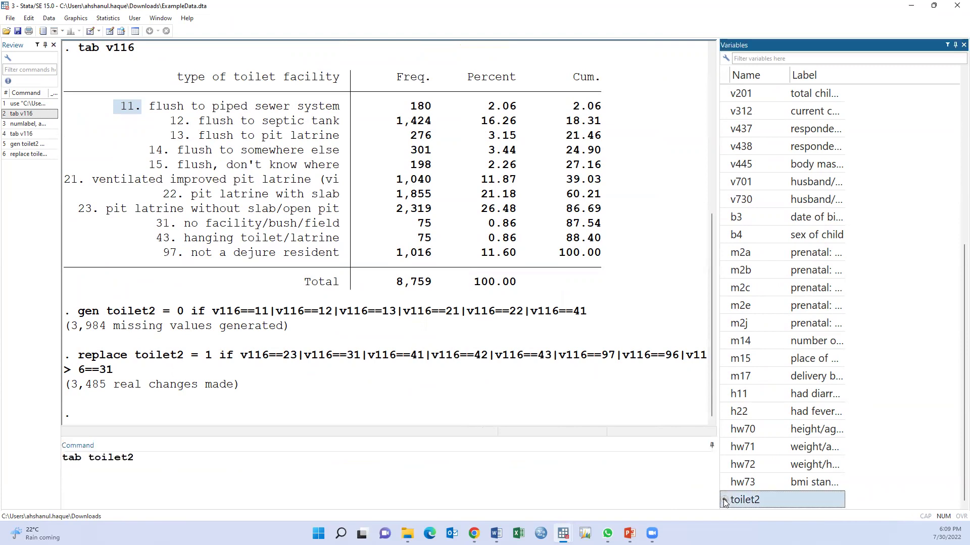
{"action": "key", "text": "Return"}
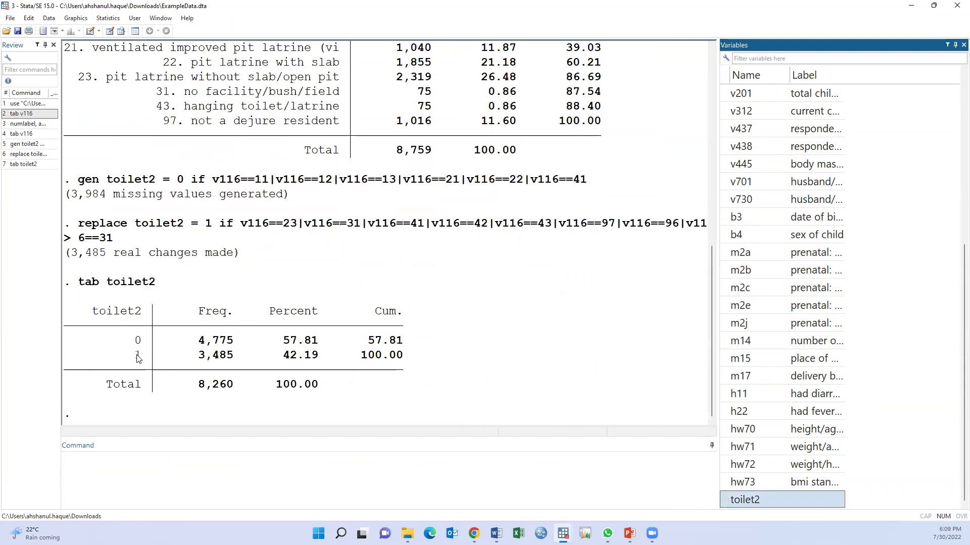
{"action": "left_click_drag", "start_coordinate": [135, 358], "coordinate": [389, 362]}
{"action": "left_click_drag", "start_coordinate": [140, 339], "coordinate": [404, 360]}
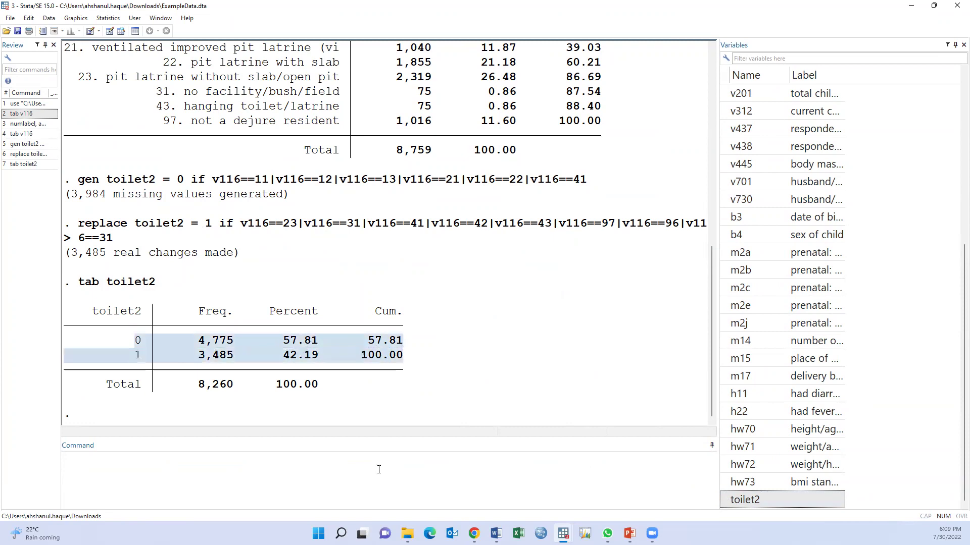
- Define the toilet2 value labels: 0 "improved" and 1 "unimproved"
{"action": "left_click", "coordinate": [325, 475]}
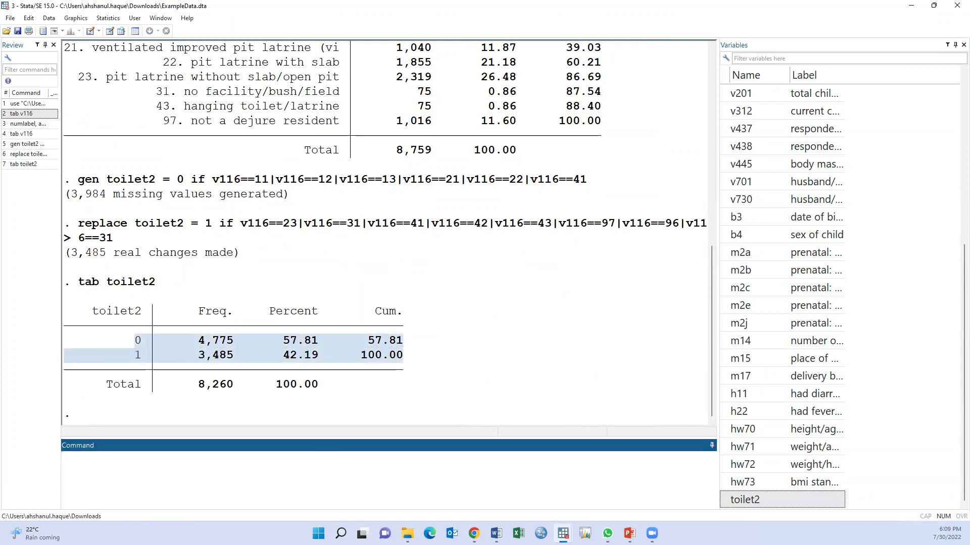
{"action": "left_click", "coordinate": [414, 472]}
{"action": "type", "text": "label define toilet2 0 \"improved\" 1 \"unimproved\", replace"}
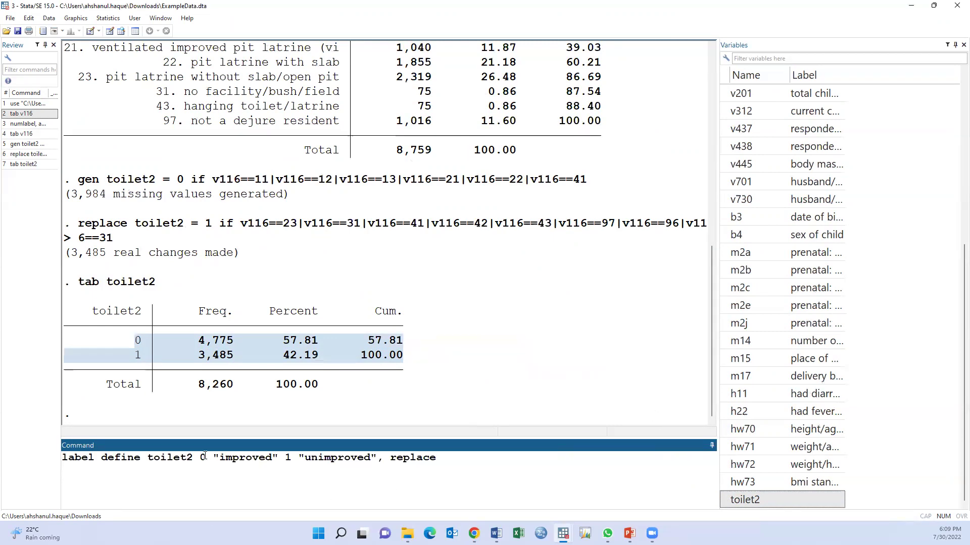
{"action": "left_click_drag", "start_coordinate": [200, 458], "coordinate": [449, 460]}
{"action": "left_click", "coordinate": [290, 458]}
{"action": "left_click", "coordinate": [459, 462]}
{"action": "key", "text": "Return"}
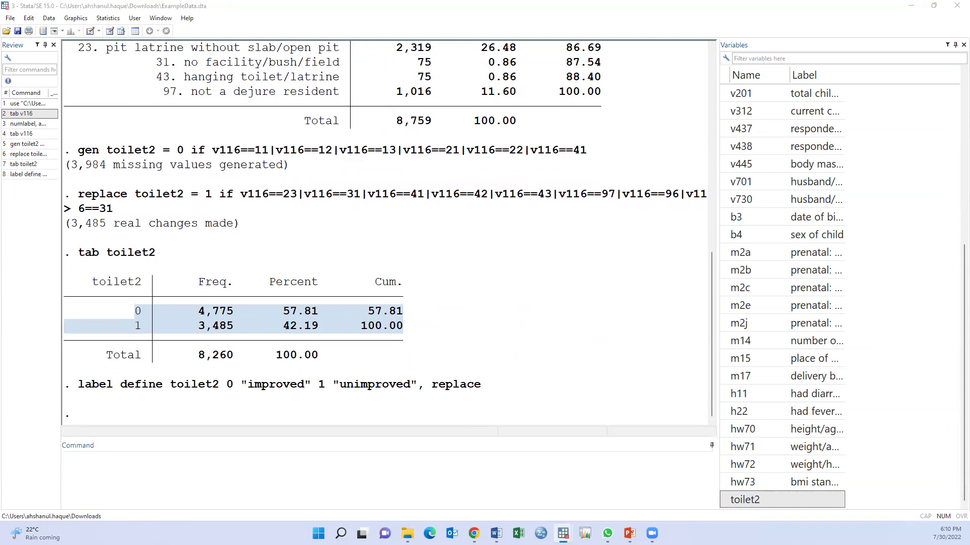
- Attach the labels with label value toilet2 toilet2
{"action": "left_click", "coordinate": [428, 487]}
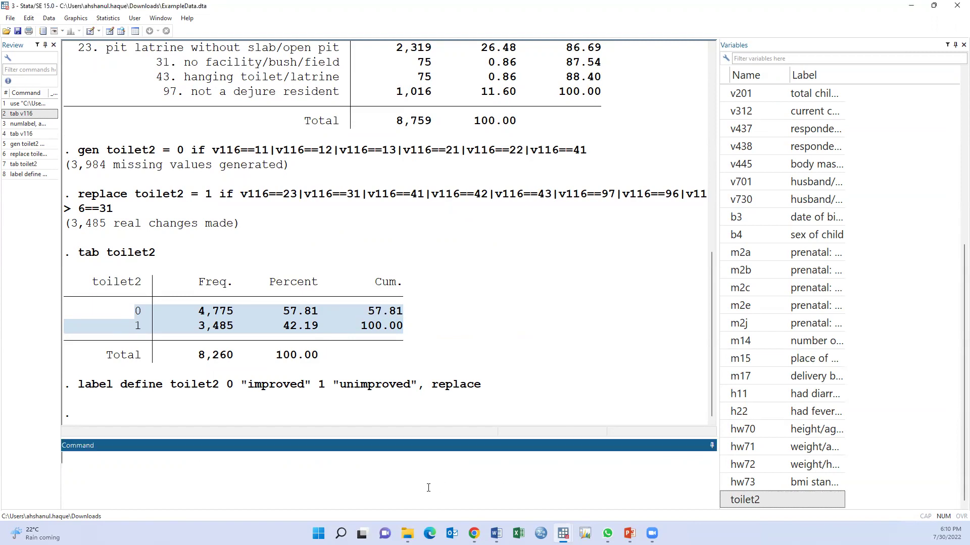
{"action": "type", "text": "label value toilet2 toilet2"}
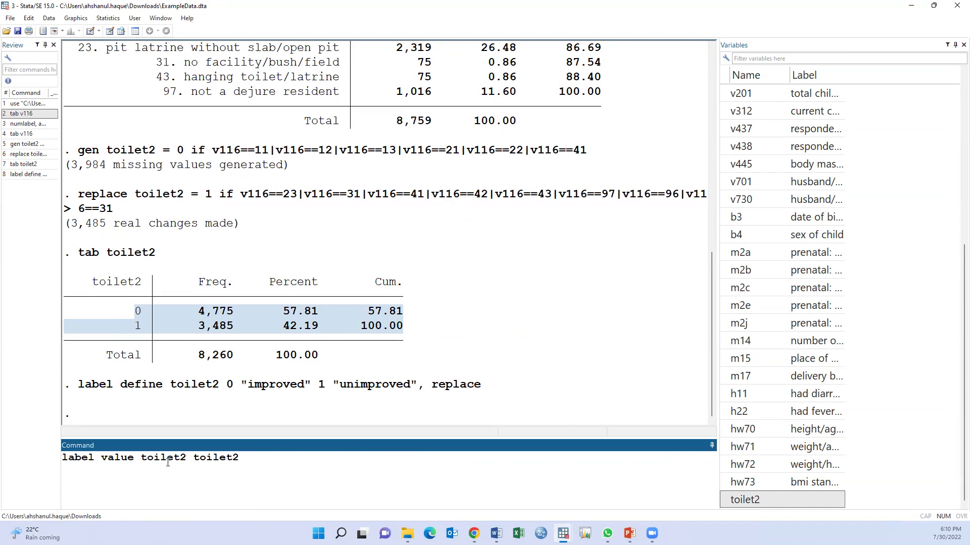
{"action": "left_click_drag", "start_coordinate": [141, 457], "coordinate": [239, 459]}
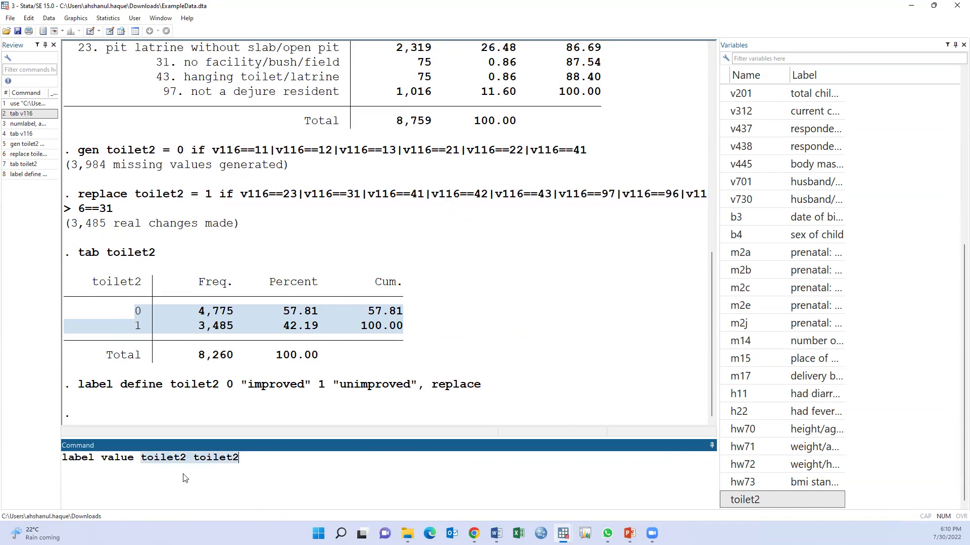
{"action": "left_click", "coordinate": [169, 471]}
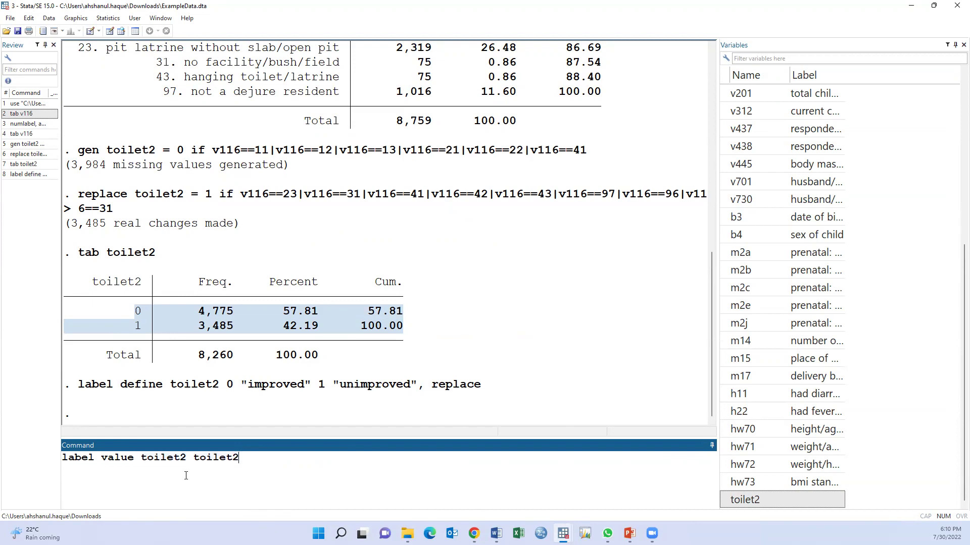
{"action": "double_click", "coordinate": [163, 461]}
{"action": "double_click", "coordinate": [217, 458]}
{"action": "left_click", "coordinate": [266, 462]}
{"action": "key", "text": "Return"}
{"action": "type", "text": "ta"}
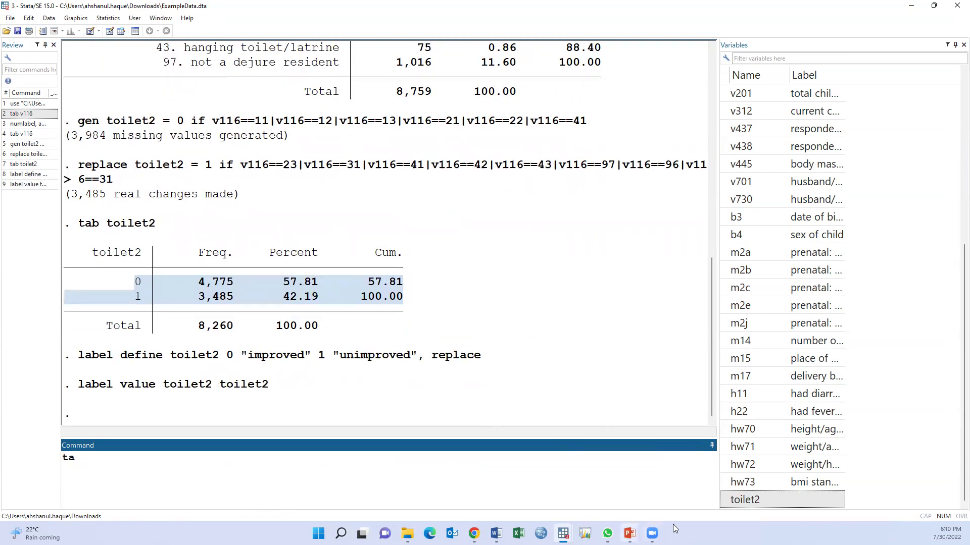
- Run a one-way table of toilet2 showing the improved and unimproved counts
{"action": "double_click", "coordinate": [726, 500]}
{"action": "key", "text": "Return"}
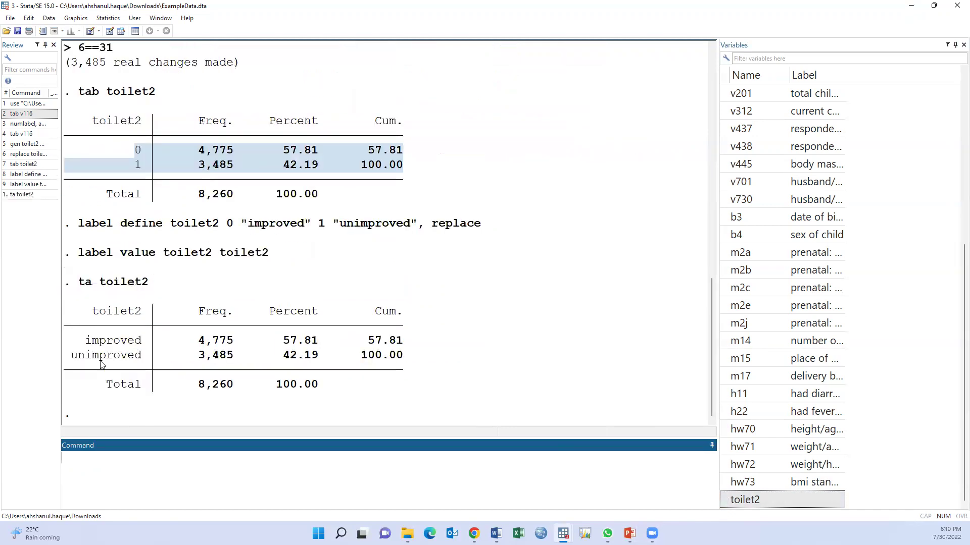
{"action": "left_click_drag", "start_coordinate": [85, 341], "coordinate": [424, 345]}
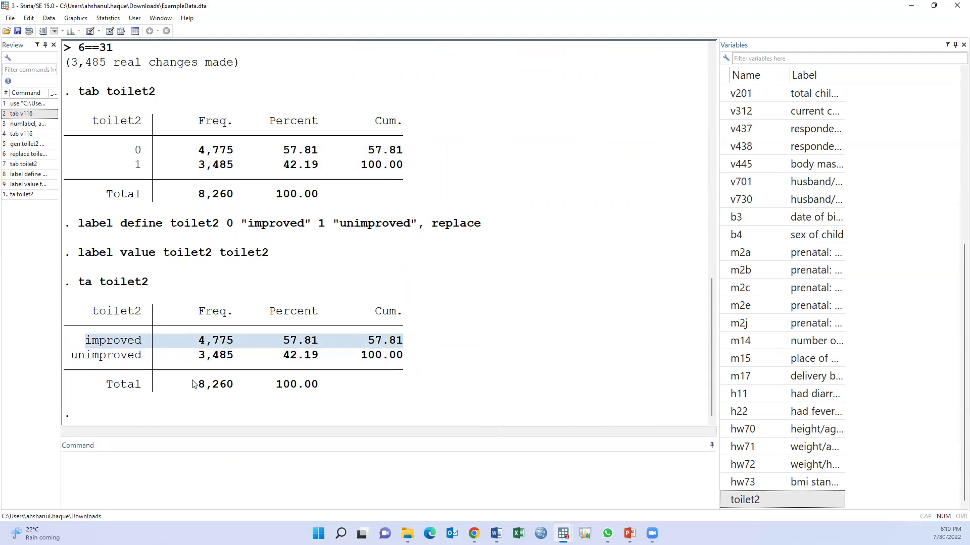
- Crosstab v116 by toilet2, confirming codes 11–22 are improved and 23–97 unimproved
{"action": "left_click", "coordinate": [34, 136]}
{"action": "left_click", "coordinate": [147, 456]}
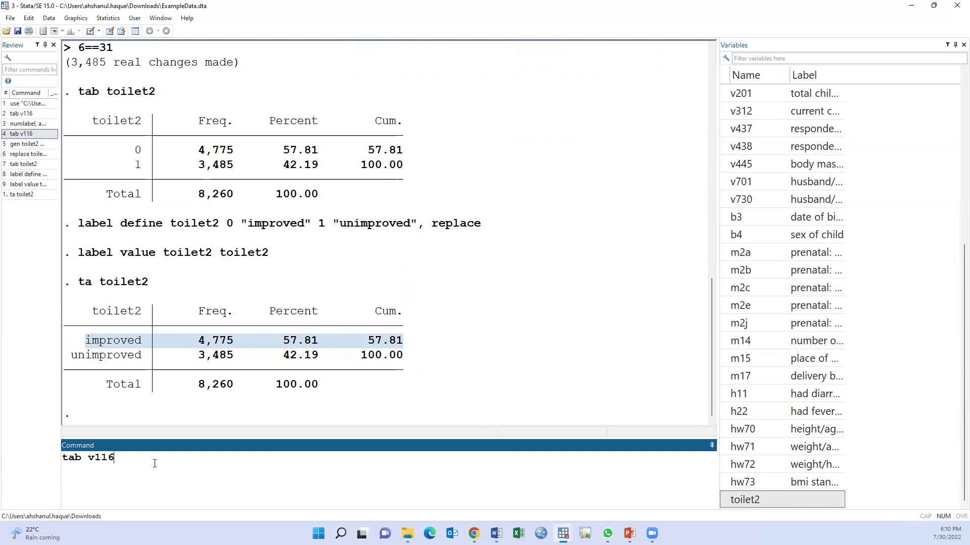
{"action": "double_click", "coordinate": [725, 501]}
{"action": "key", "text": "Return"}
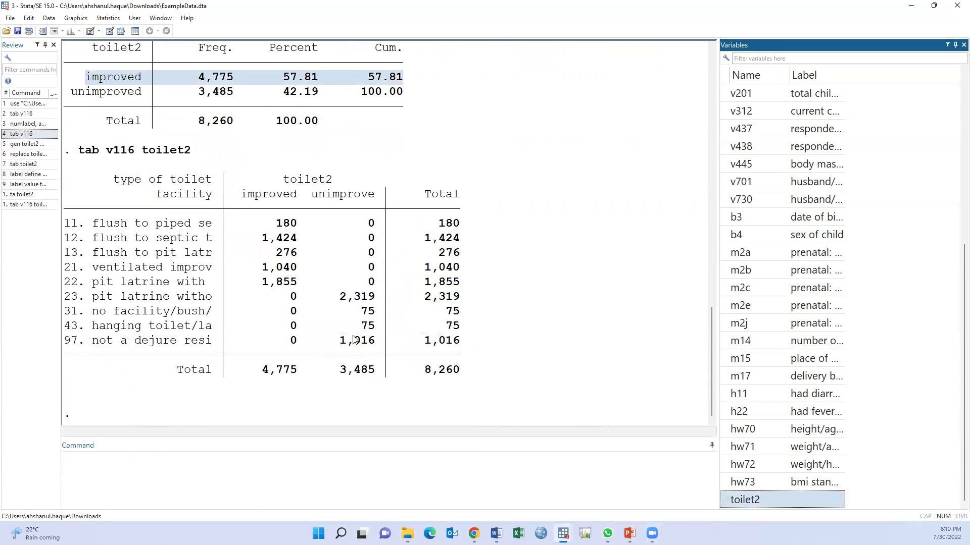
{"action": "left_click_drag", "start_coordinate": [69, 224], "coordinate": [391, 280]}
{"action": "left_click_drag", "start_coordinate": [69, 298], "coordinate": [466, 336]}
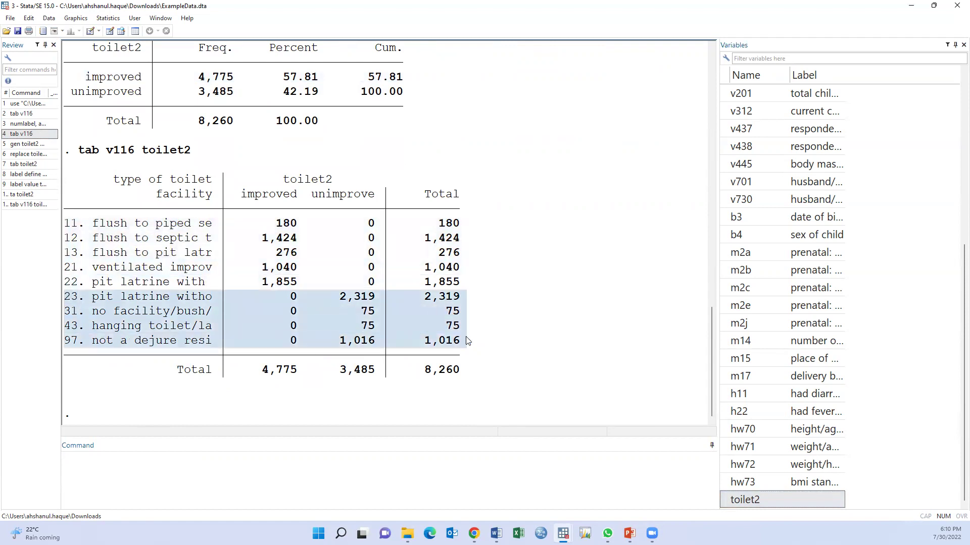
{"action": "left_click", "coordinate": [366, 406]}
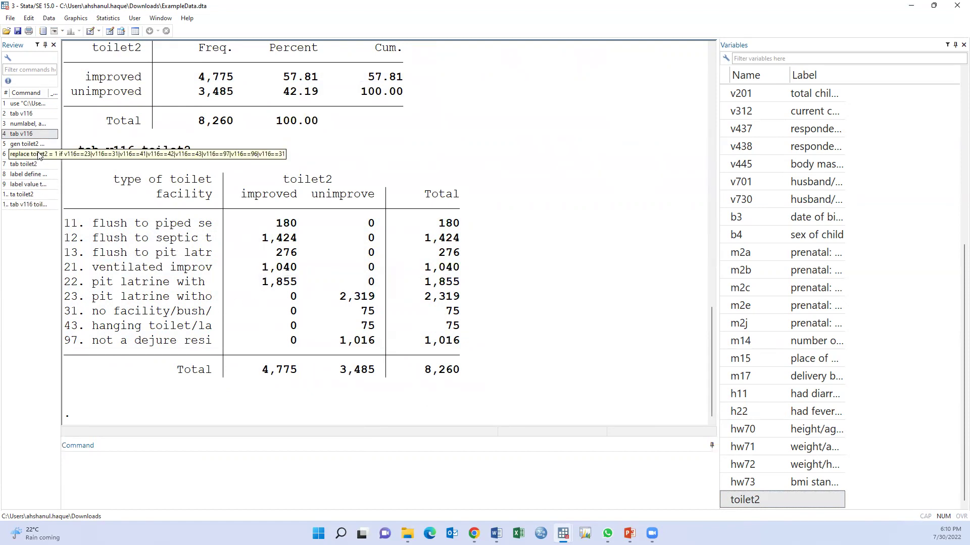
- Delete the toilet2 commands, from numlabel through the last command, from the Review history
{"action": "left_click", "coordinate": [32, 133]}
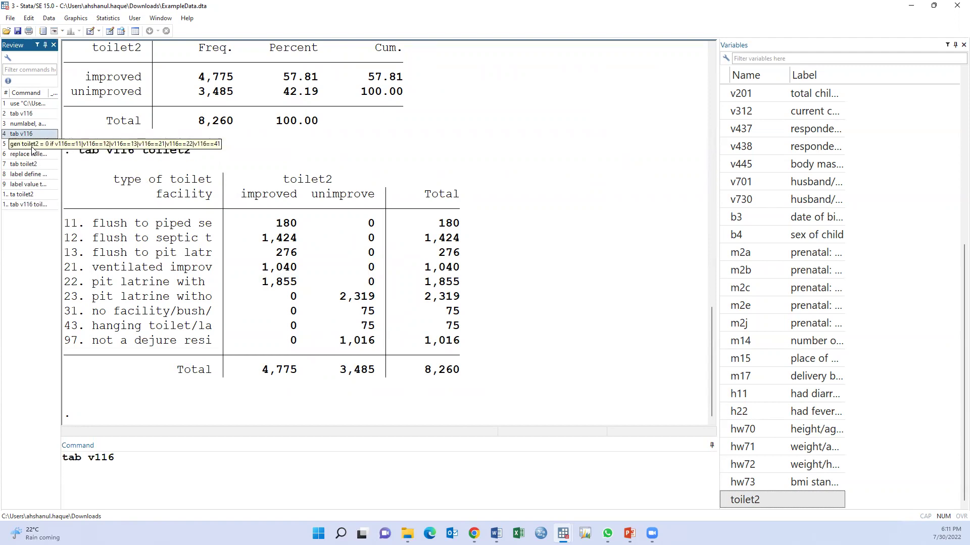
{"action": "left_click", "coordinate": [30, 124]}
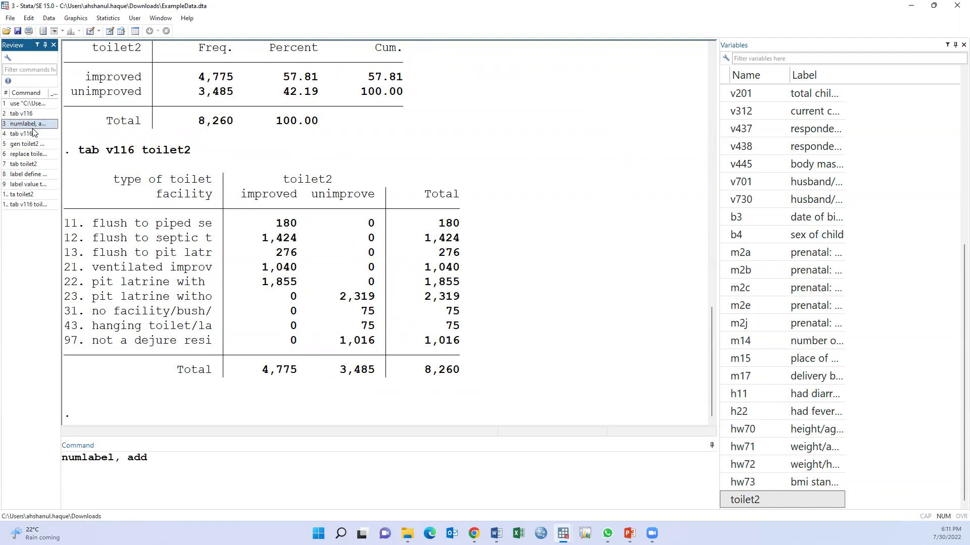
{"action": "left_click", "coordinate": [36, 204], "text": "shift"}
{"action": "key", "text": "Delete"}
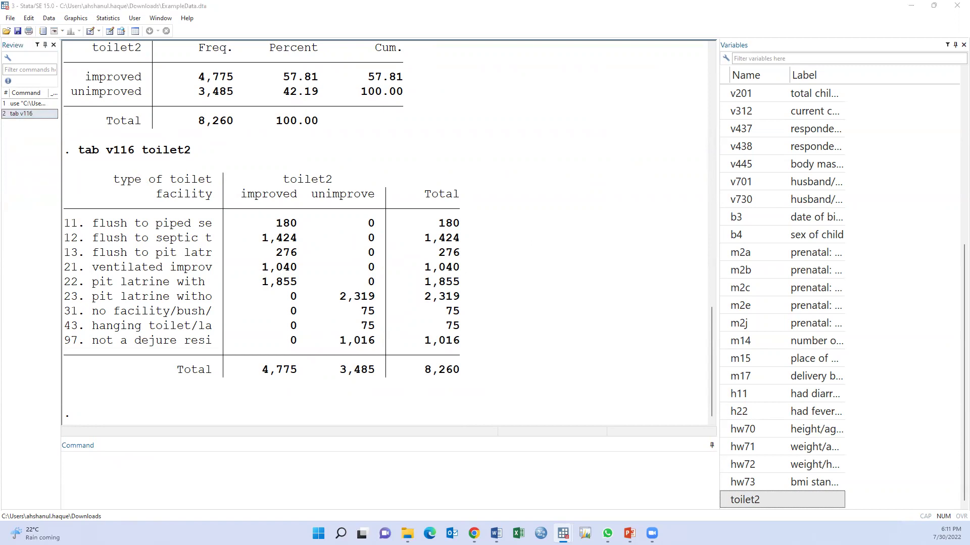
- Drop the toilet2 variable with a drop command
{"action": "left_click", "coordinate": [629, 499]}
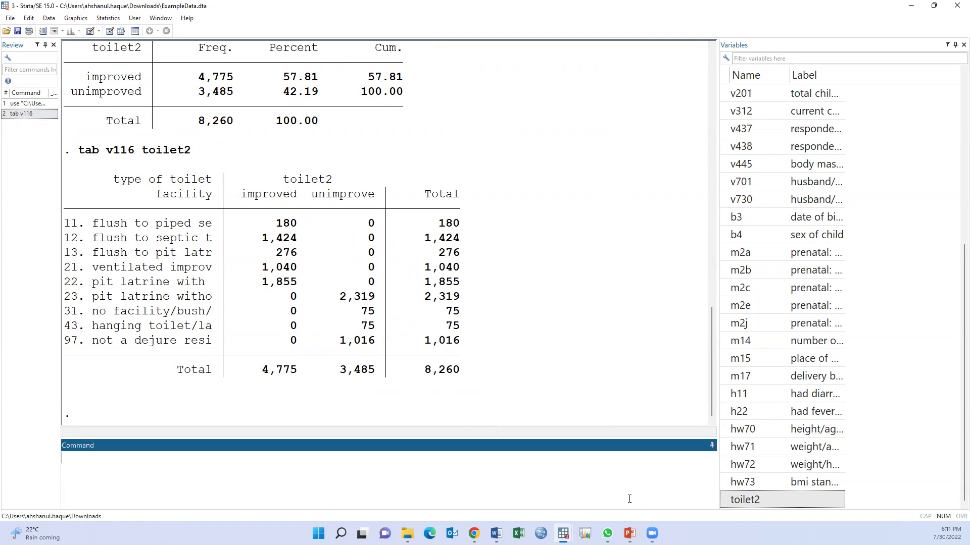
{"action": "type", "text": "drop"}
{"action": "double_click", "coordinate": [725, 501]}
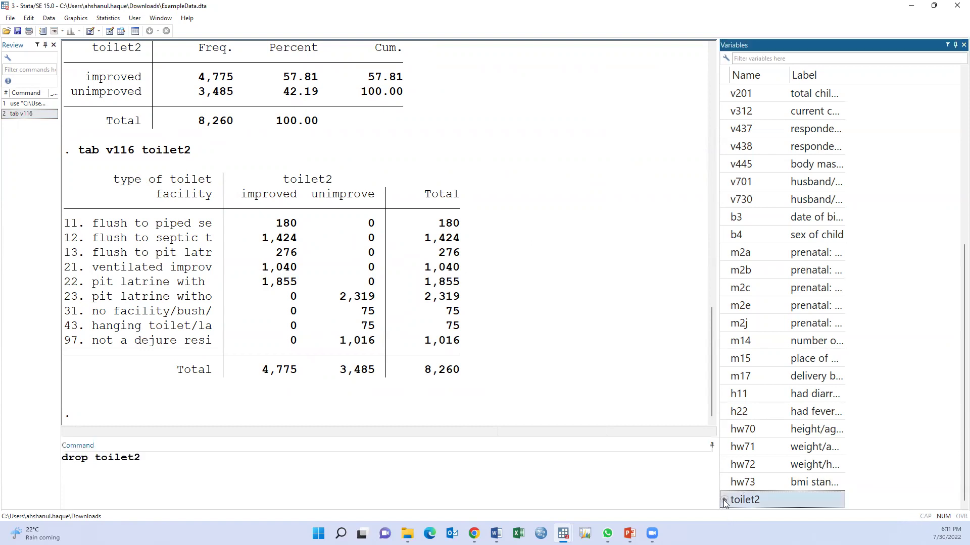
{"action": "key", "text": "Return"}
- In the maximized Do-file Editor, correct line 10 from 'ta' to 'tab toilet2'
{"action": "key", "text": "ctrl+9"}
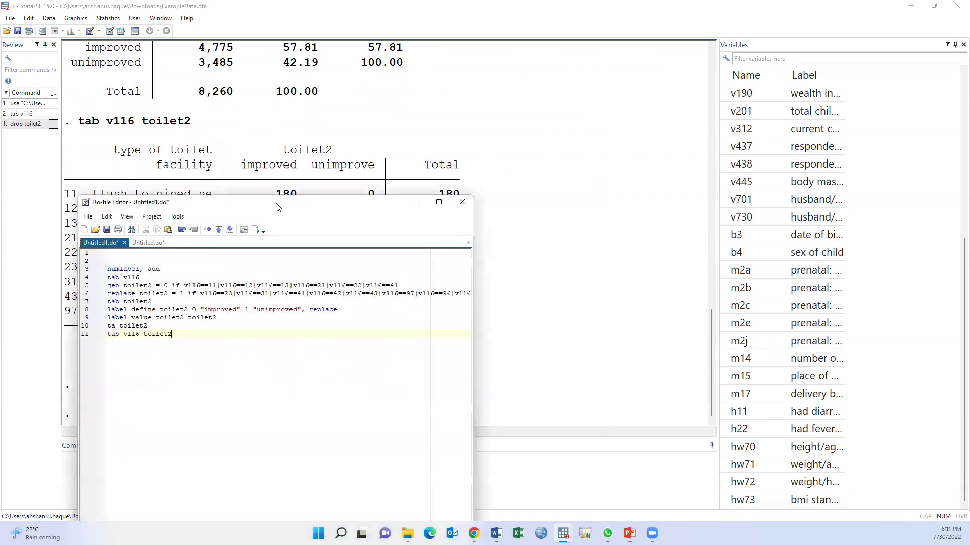
{"action": "double_click", "coordinate": [325, 201]}
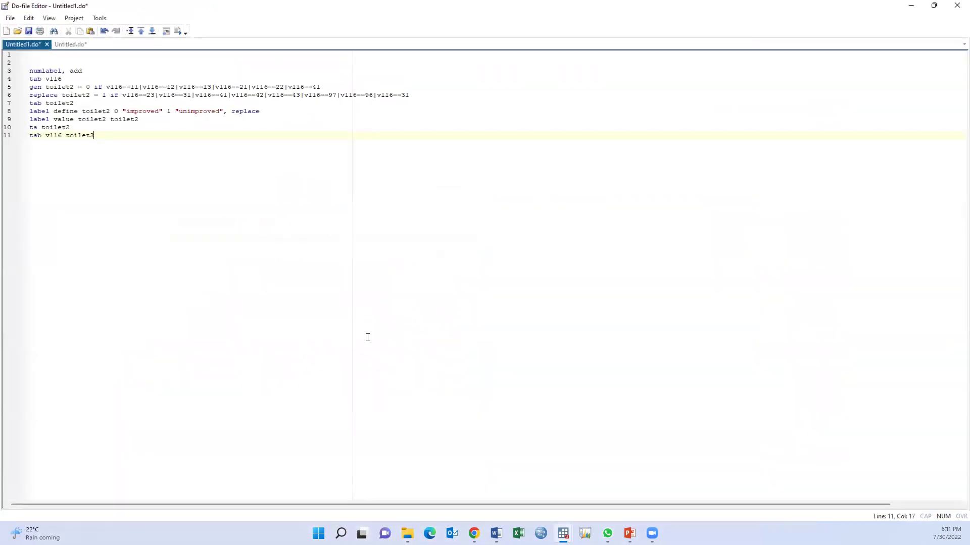
{"action": "scroll", "coordinate": [367, 338], "scroll_direction": "up", "scroll_amount": 10}
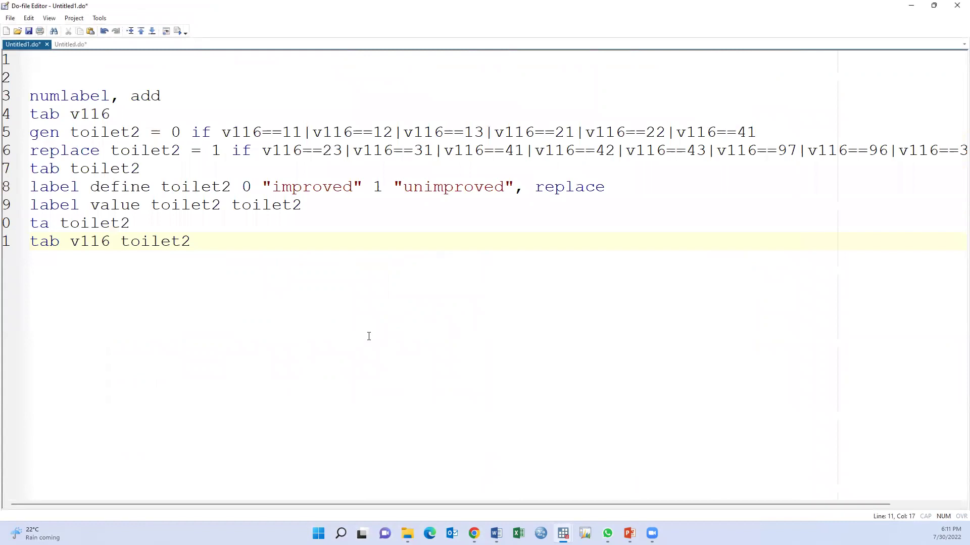
{"action": "scroll", "coordinate": [368, 336], "scroll_direction": "down", "scroll_amount": 1}
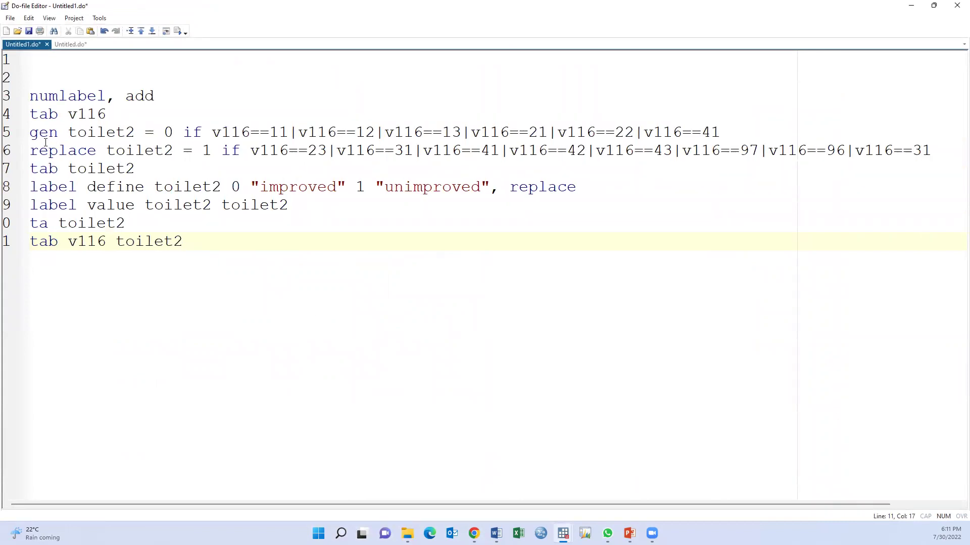
{"action": "left_click", "coordinate": [51, 222]}
{"action": "type", "text": "b"}
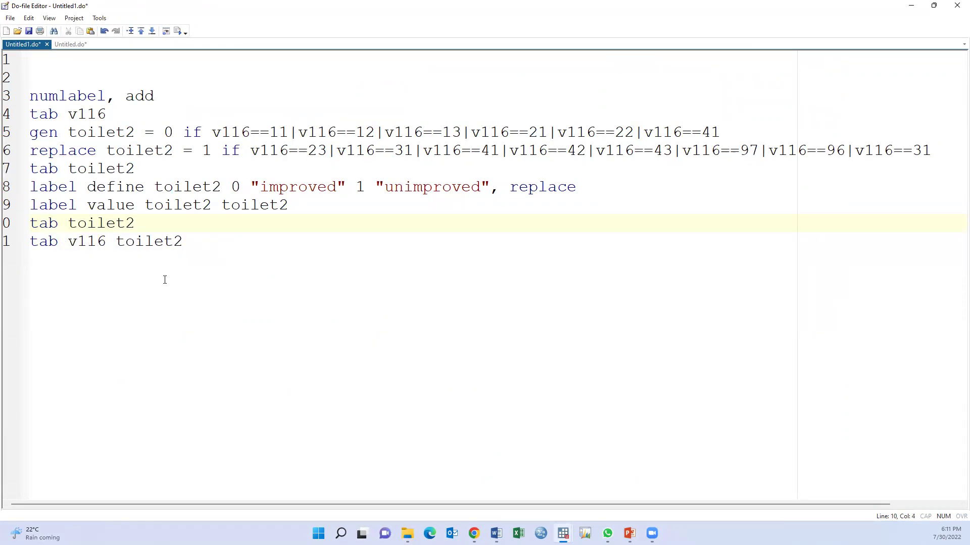
- Execute do-file lines 2–11 to recreate toilet2 and its crosstab with v116
{"action": "left_click_drag", "start_coordinate": [72, 87], "coordinate": [199, 242]}
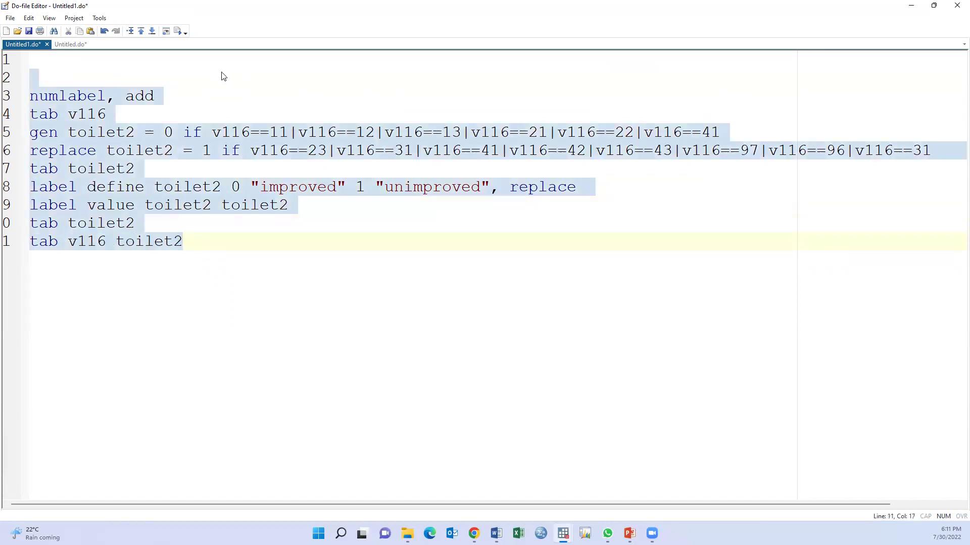
{"action": "left_click", "coordinate": [179, 31]}
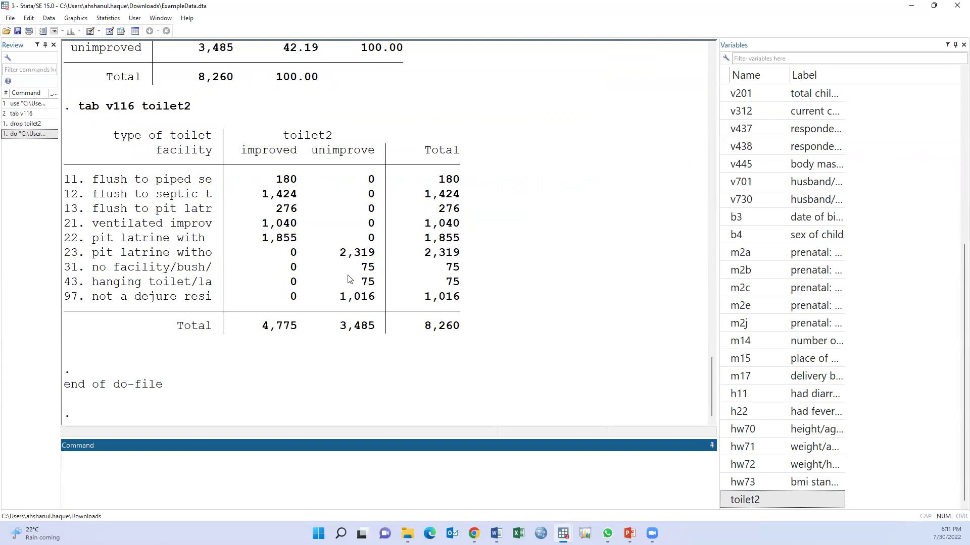
{"action": "key", "text": "alt+Tab"}
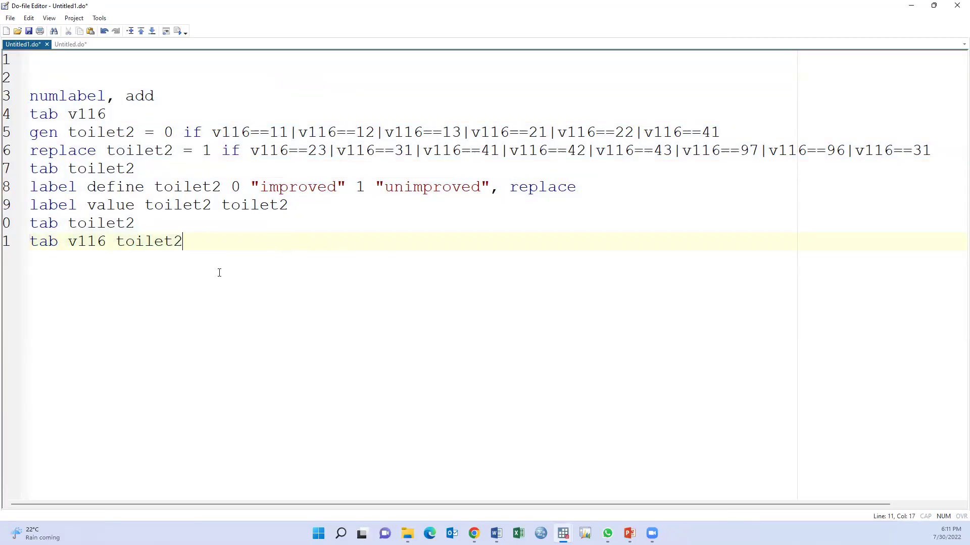
{"action": "left_click_drag", "start_coordinate": [42, 81], "coordinate": [229, 239]}
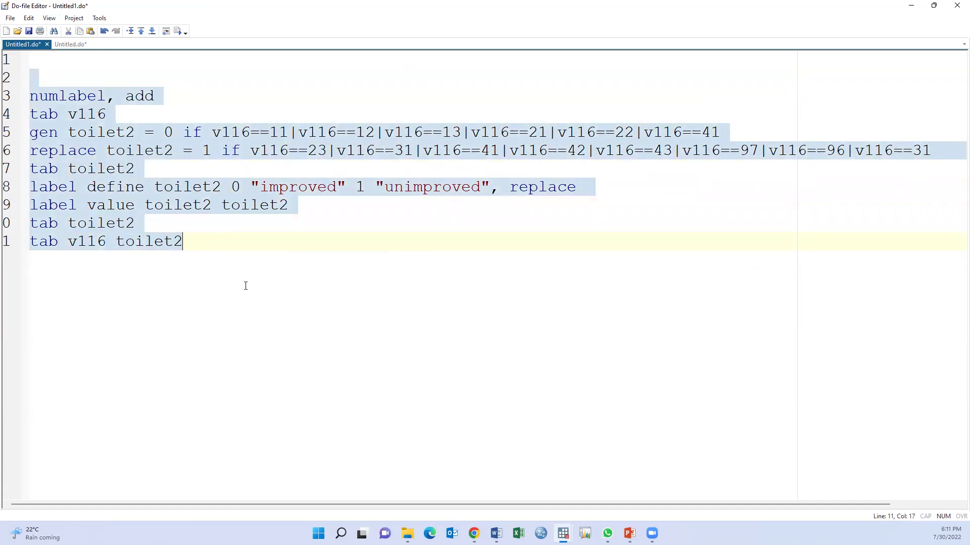